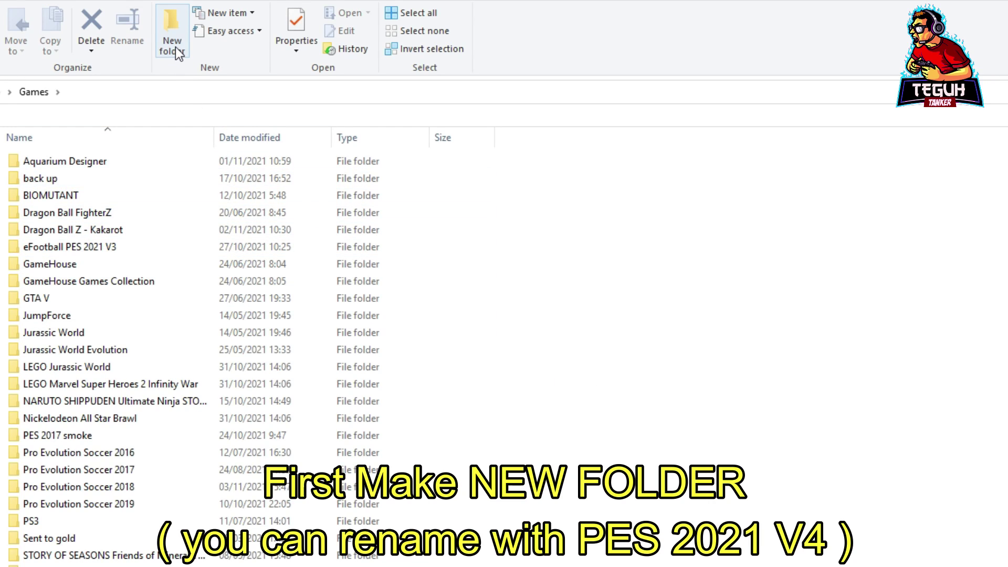
Create a new folder in Games and copy the text "eFootball PES 2021" from the V3 folder's name.
left_click(176, 25)
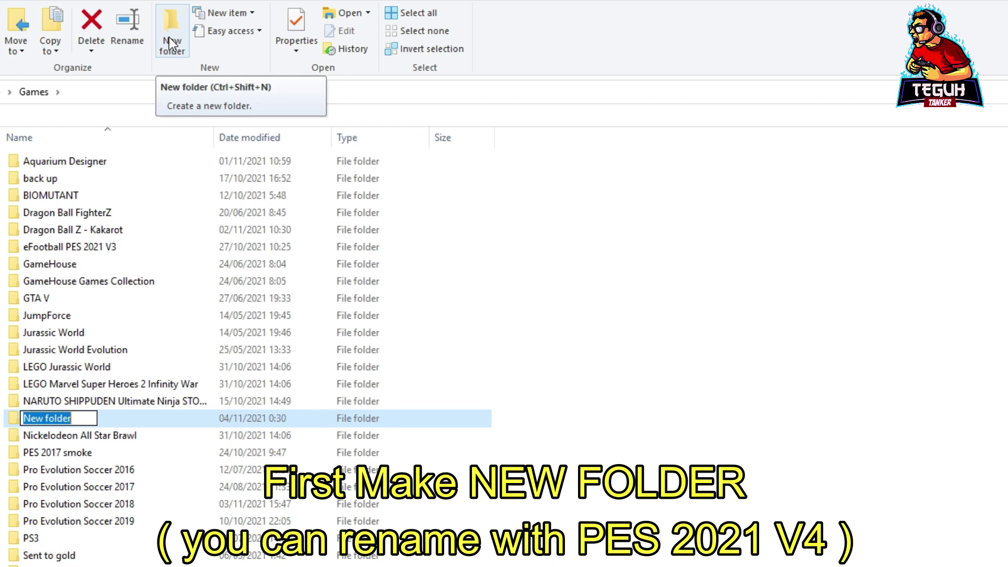
left_click(118, 255)
right_click(117, 248)
key("m")
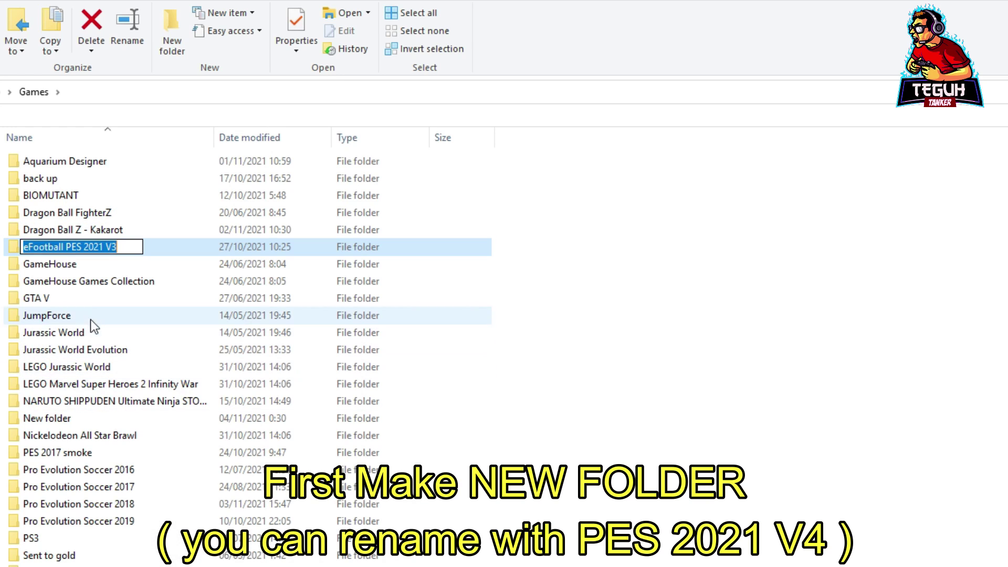
left_click(105, 248)
left_click_drag(112, 257, 35, 255)
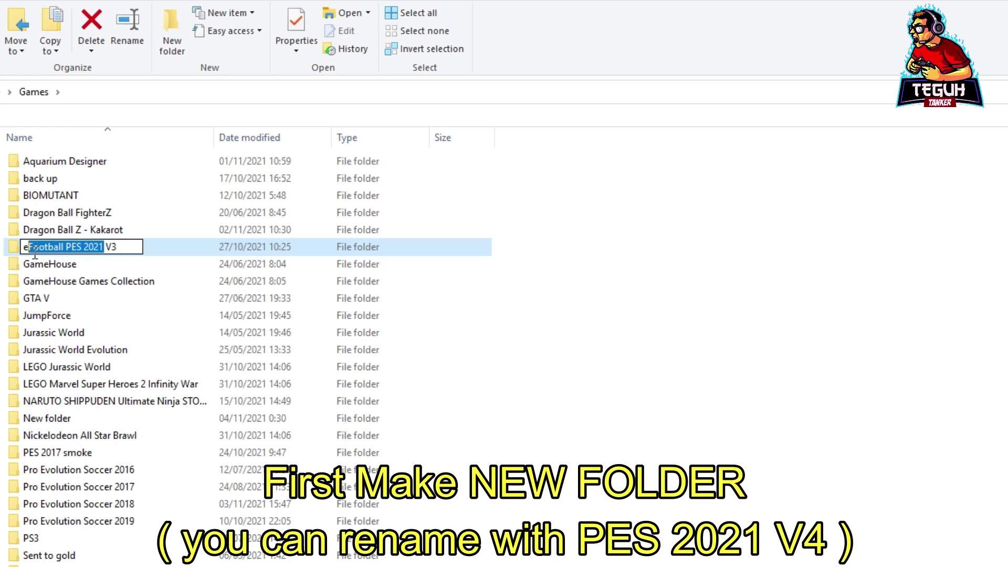
right_click(46, 247)
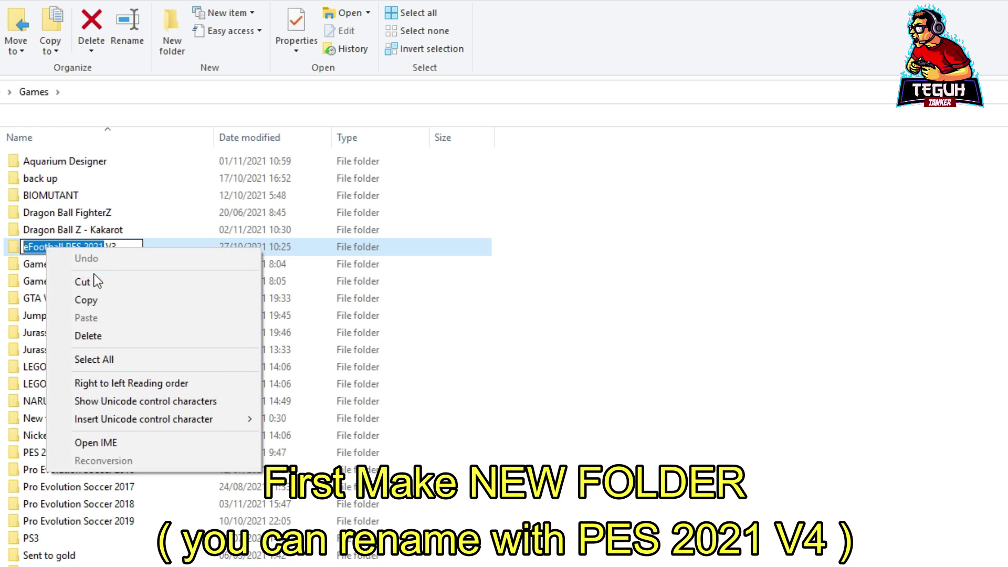
left_click(97, 301)
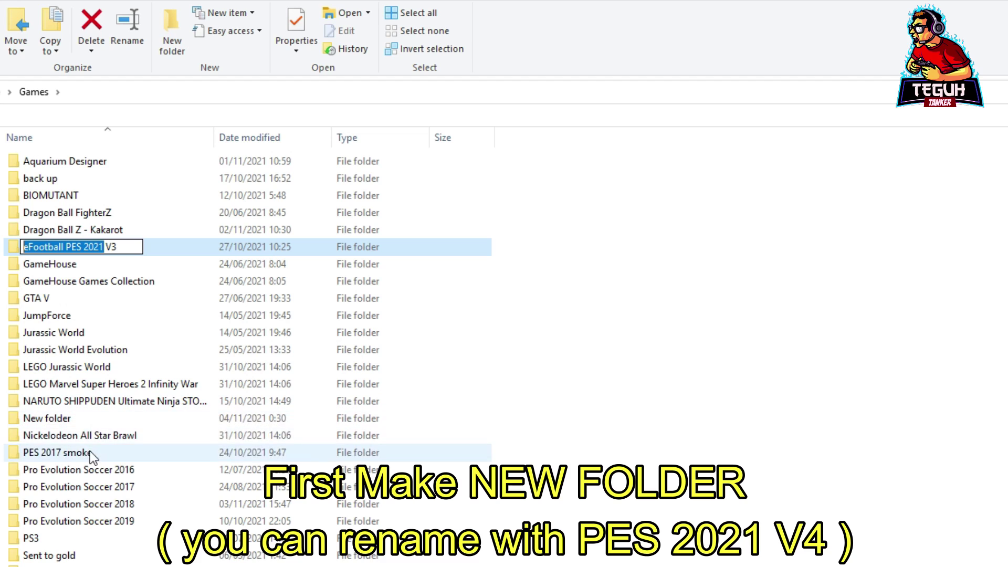
Rename the new folder in Games to "eFootball PES 2021" using the copied text.
right_click(89, 424)
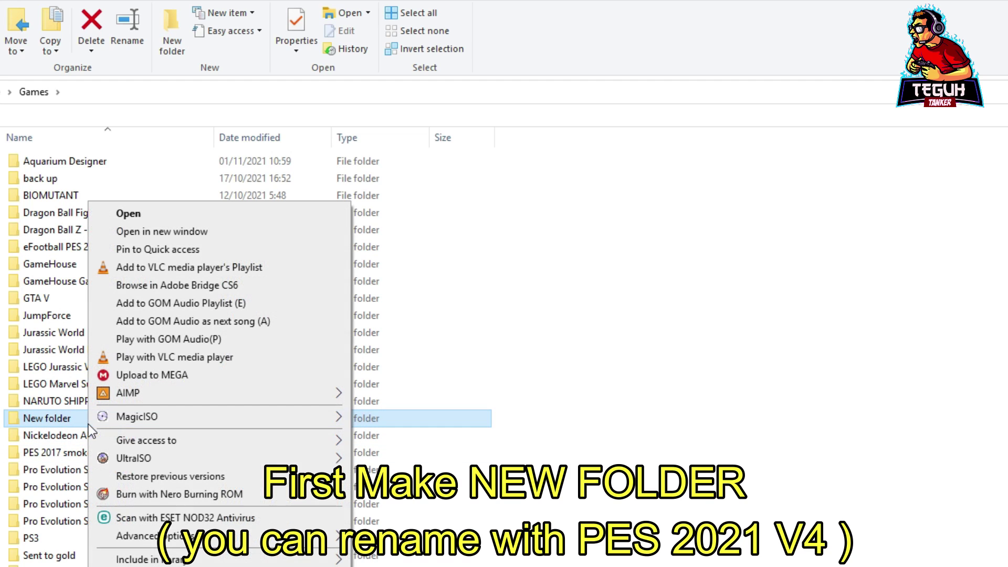
key("m")
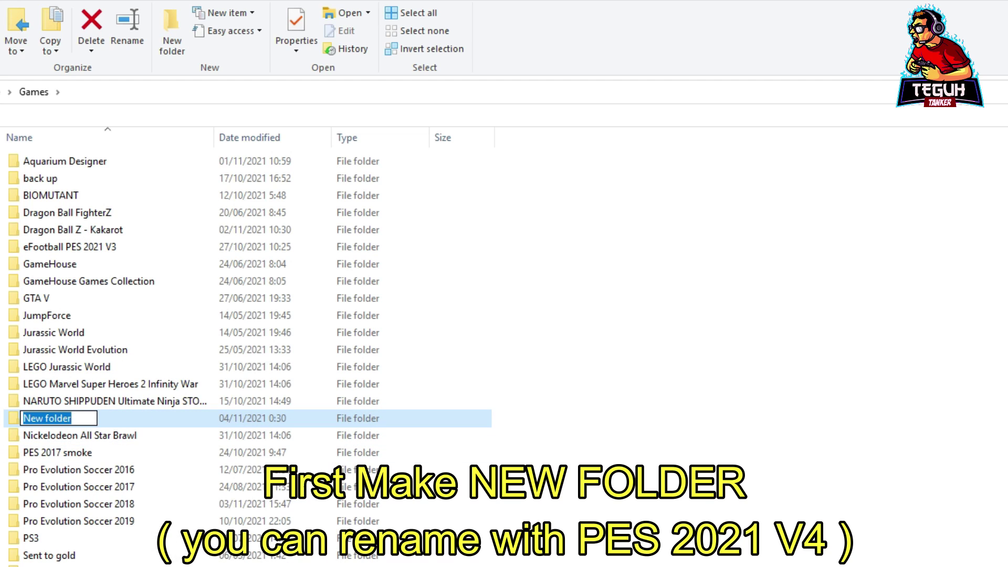
key("ctrl+v")
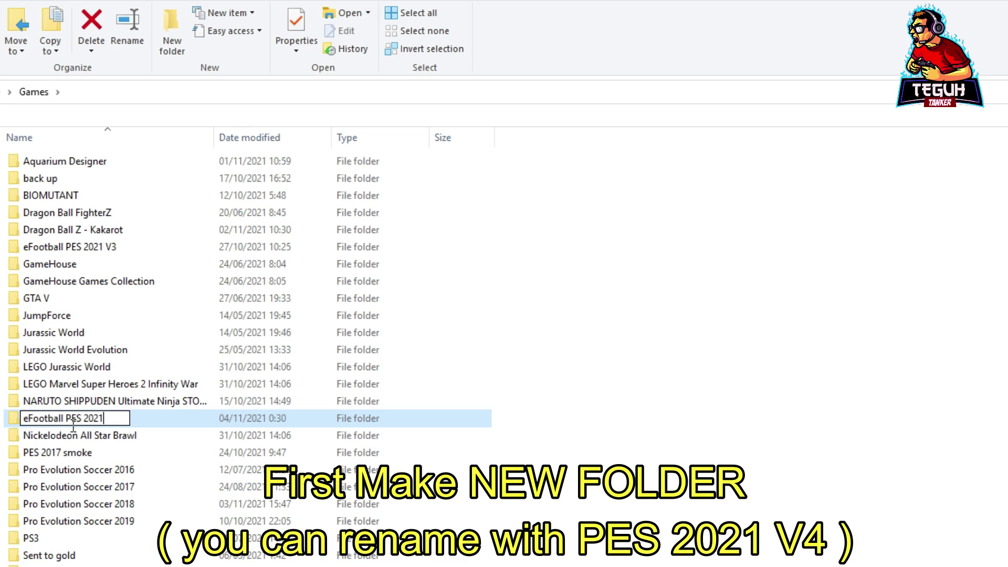
left_click(642, 313)
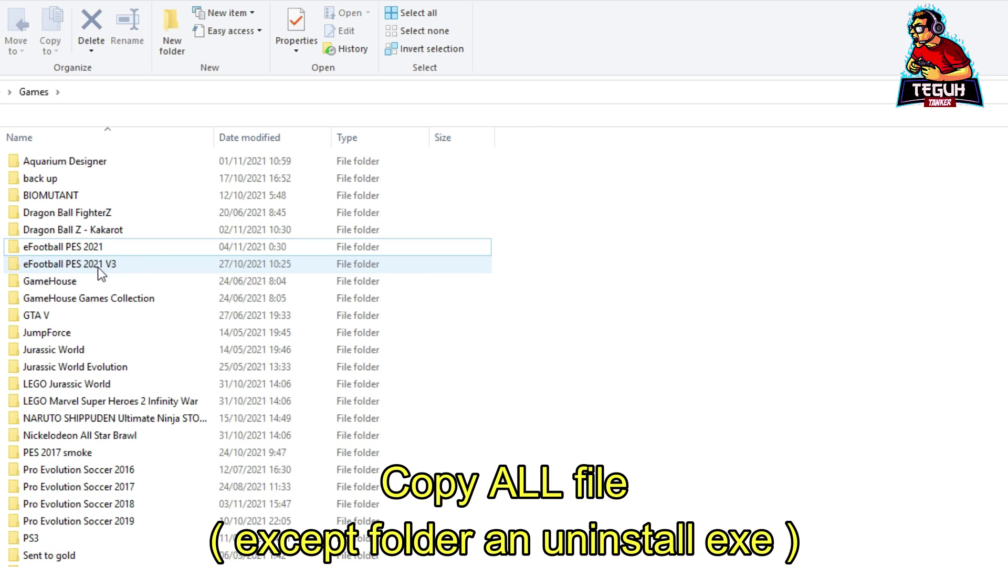
Copy all files in the eFootball PES 2021 V3 folder except the subfolders and Uninstall SP21.
double_click(101, 267)
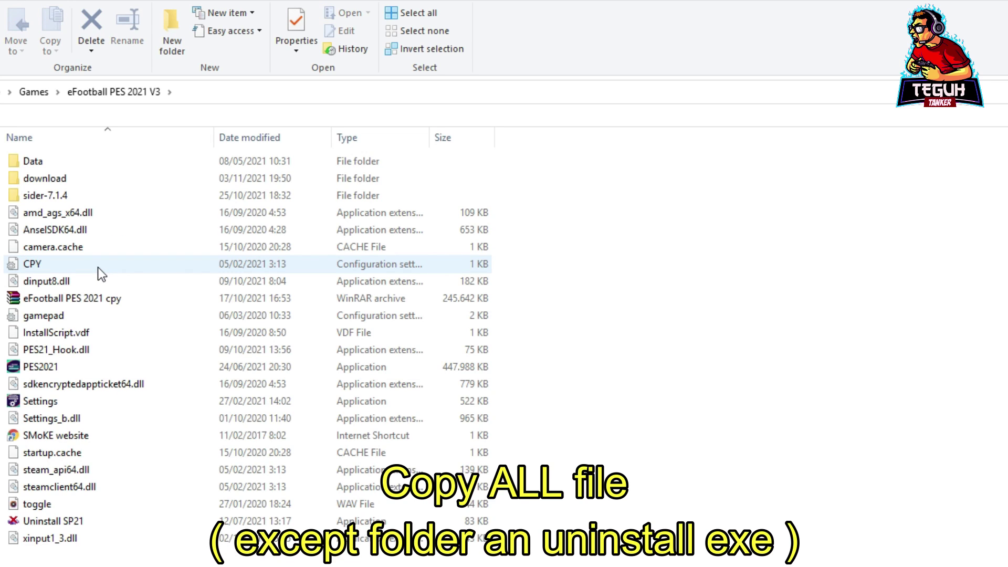
left_click(102, 218)
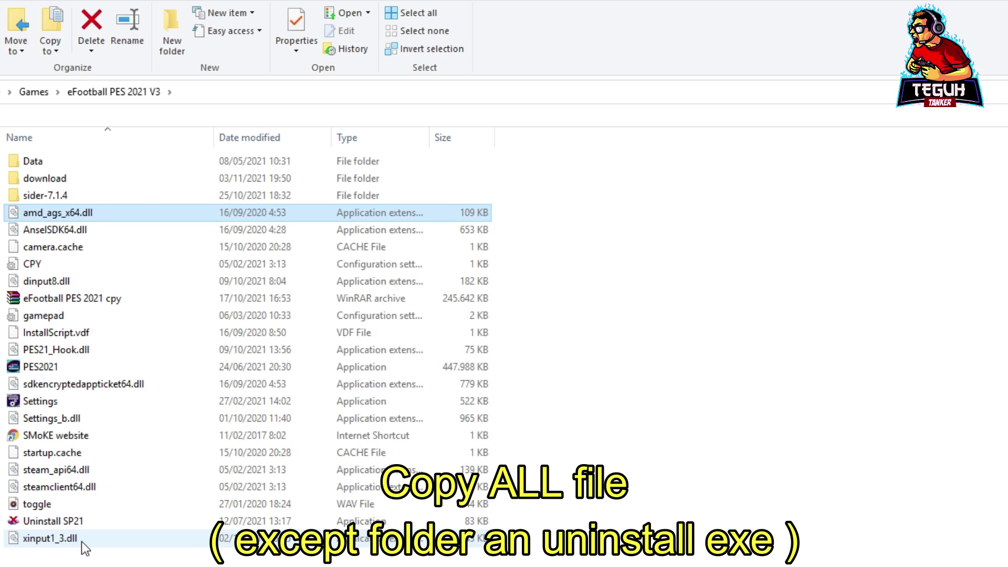
left_click(80, 541, "shift")
left_click(90, 528, "ctrl")
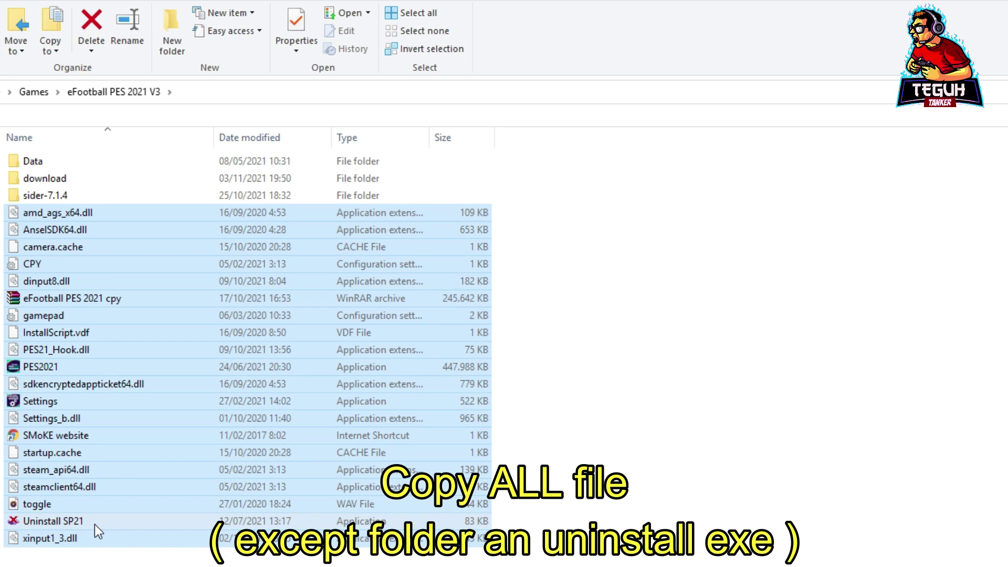
right_click(159, 468)
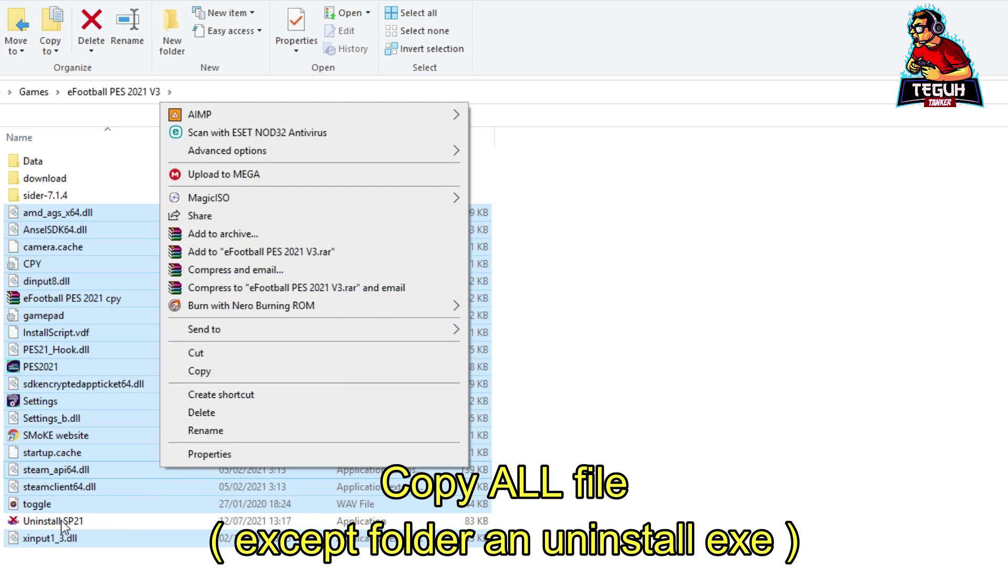
left_click(206, 373)
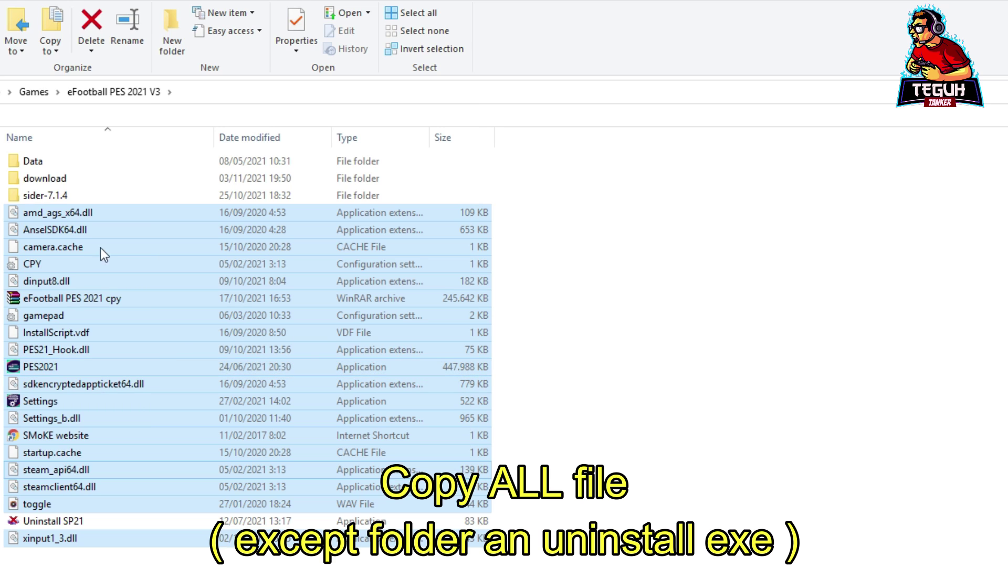
Paste the copied game files into the empty eFootball PES 2021 folder.
left_click(33, 94)
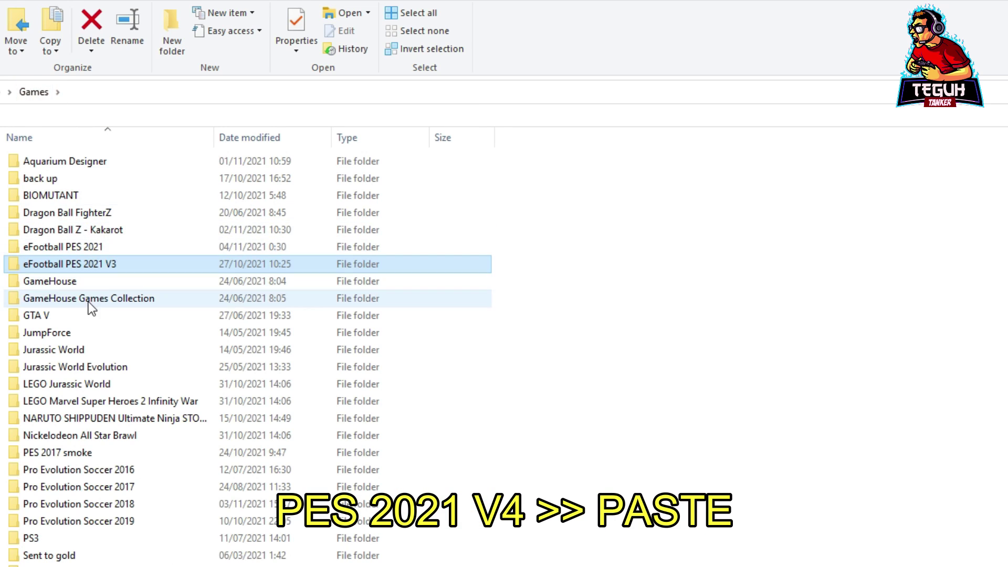
double_click(115, 247)
right_click(282, 249)
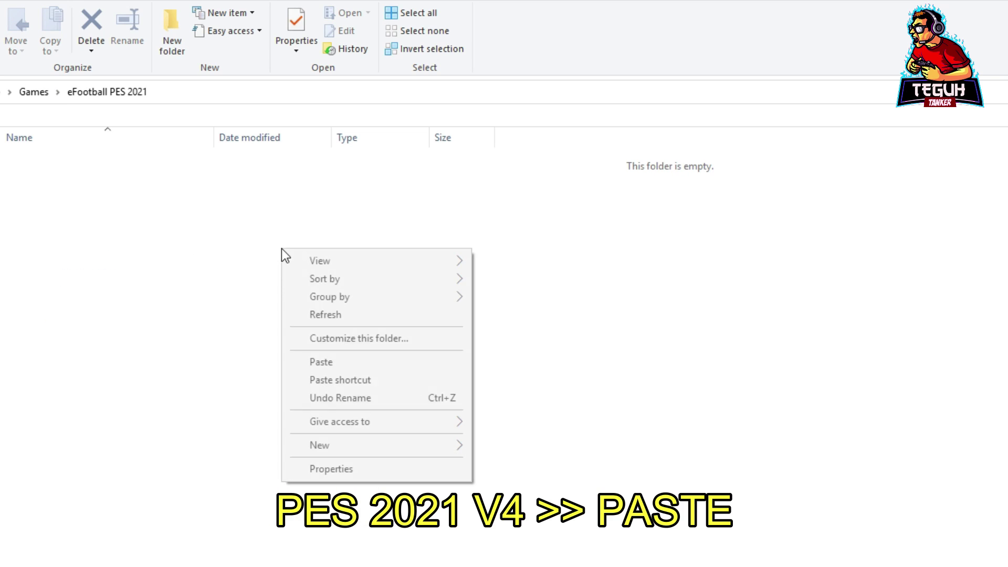
left_click(291, 367)
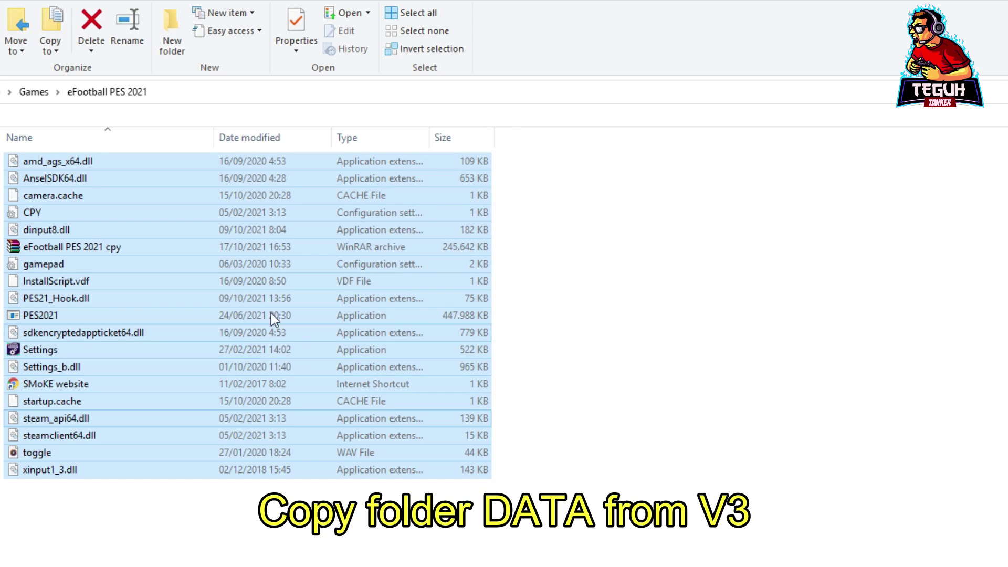
Copy the Data folder from the eFootball PES 2021 V3 folder.
left_click(33, 92)
double_click(119, 264)
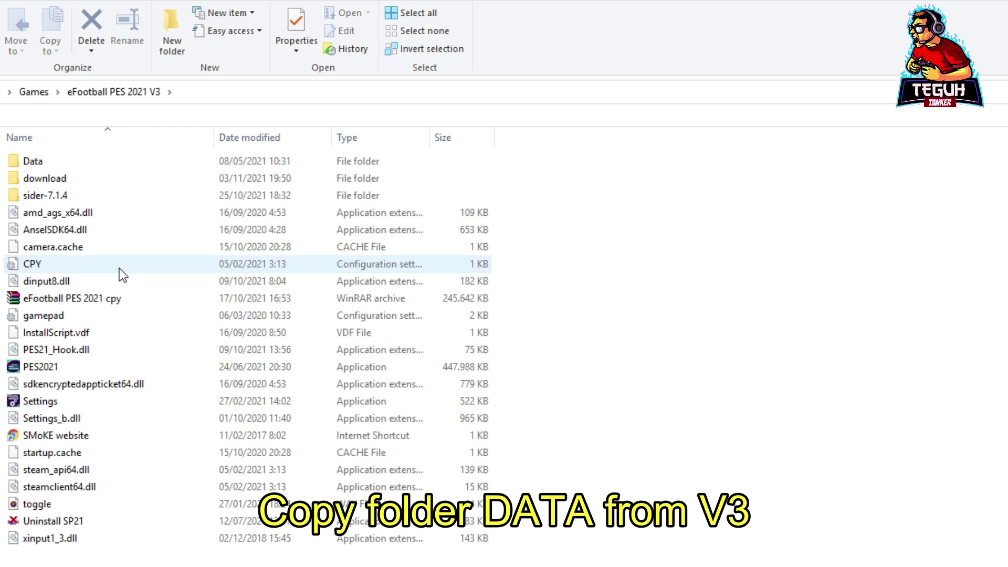
left_click(105, 166)
right_click(105, 166)
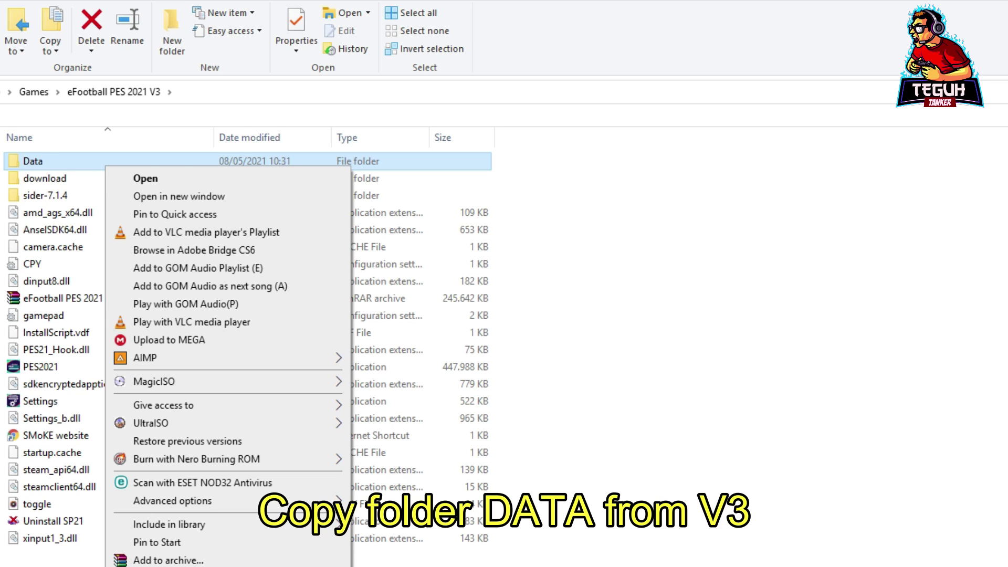
key("c")
Paste the Data folder into the eFootball PES 2021 folder and move the copy progress window aside.
left_click(28, 95)
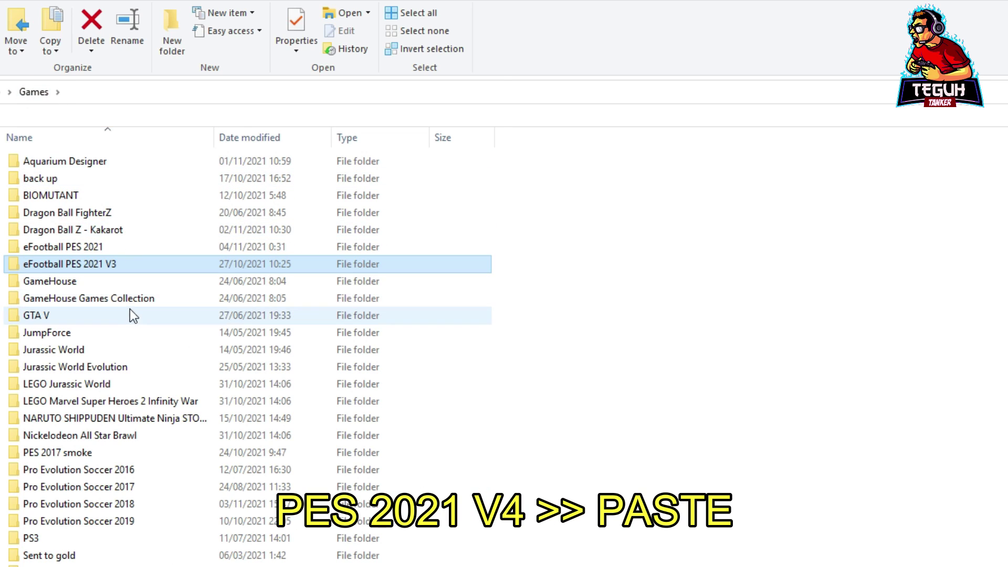
double_click(101, 248)
right_click(691, 231)
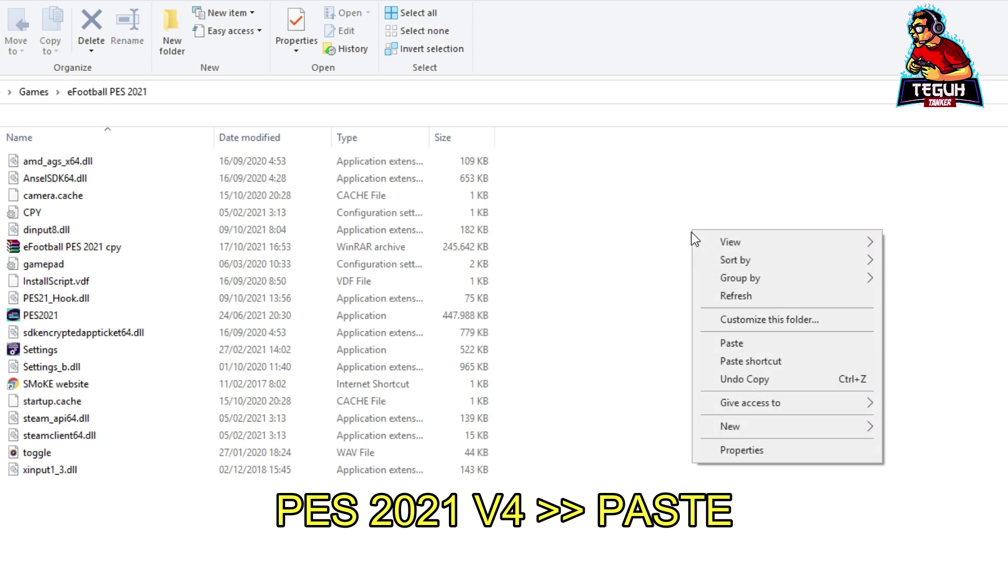
left_click(714, 343)
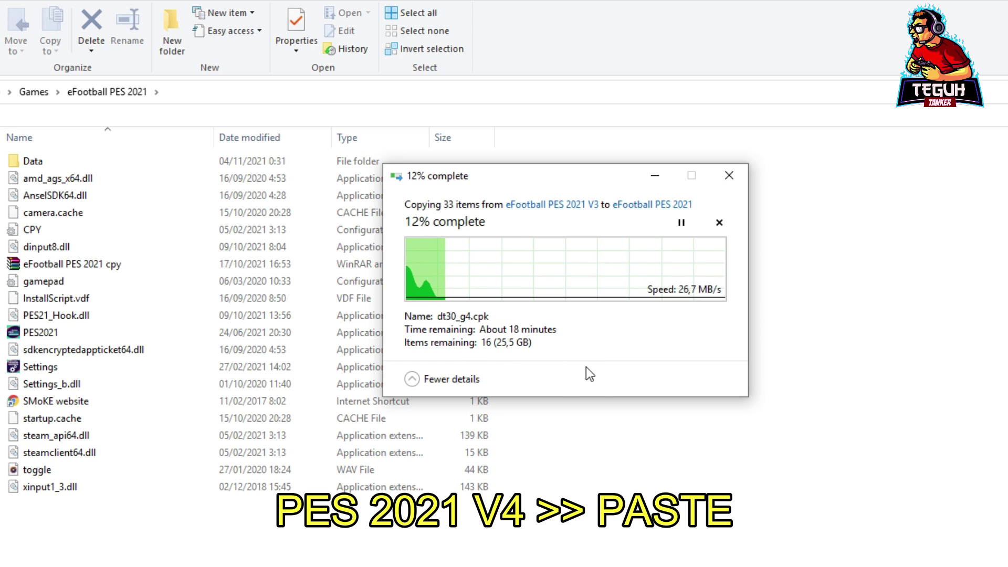
left_click_drag(525, 176, 675, 155)
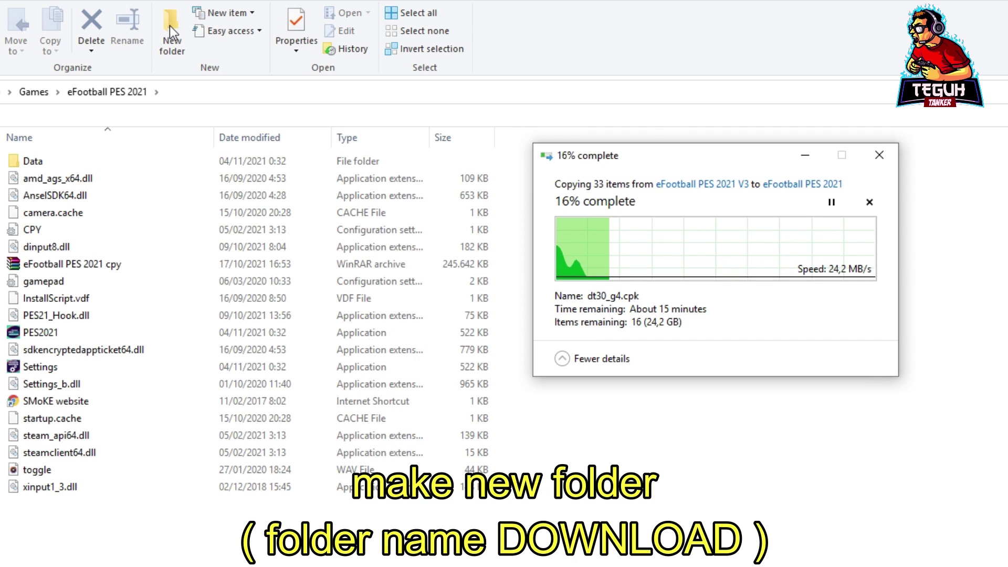
Create a new folder named "Download" inside the eFootball PES 2021 folder.
left_click(169, 26)
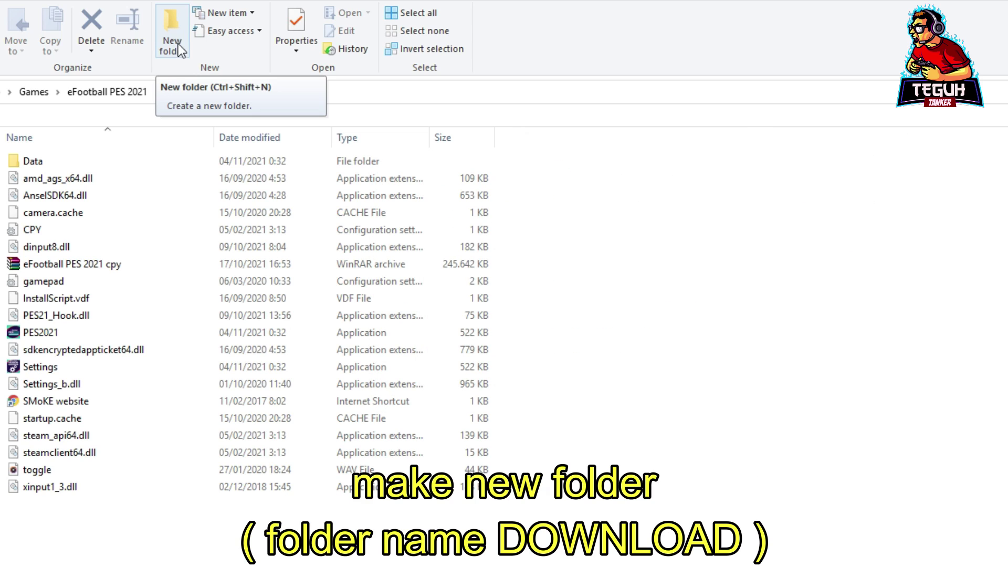
right_click(547, 208)
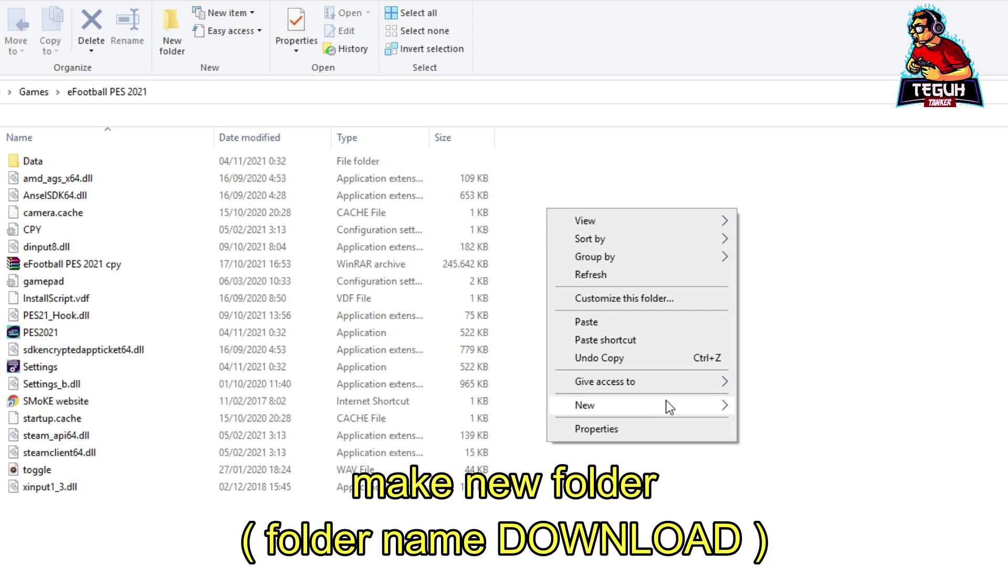
mouse_move(670, 401)
left_click(774, 411)
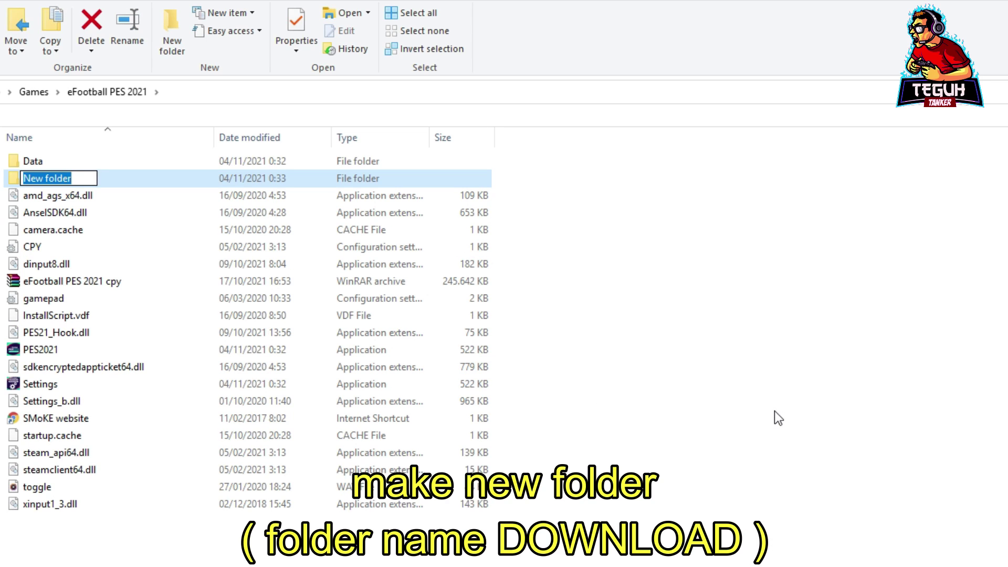
type("D")
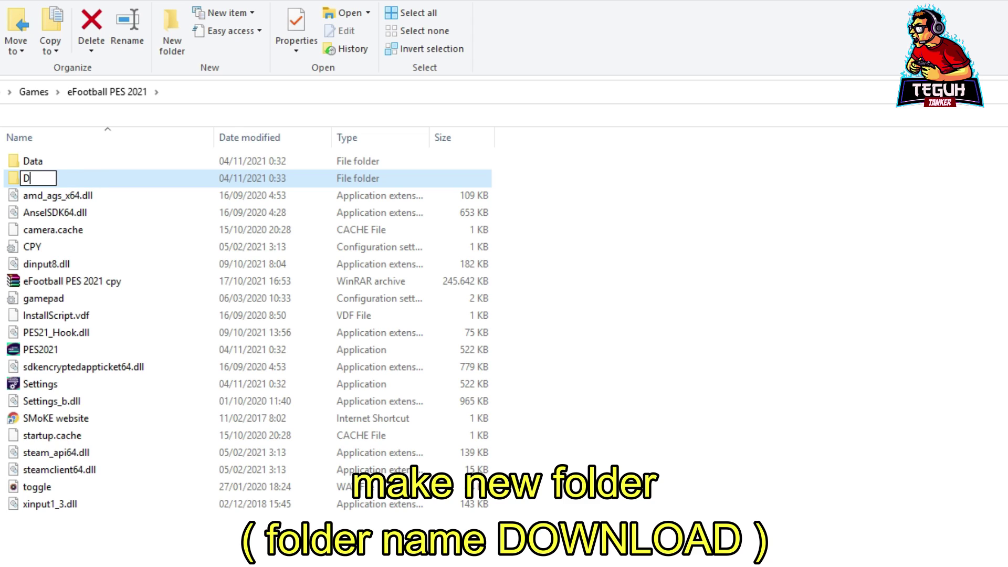
type("ownload")
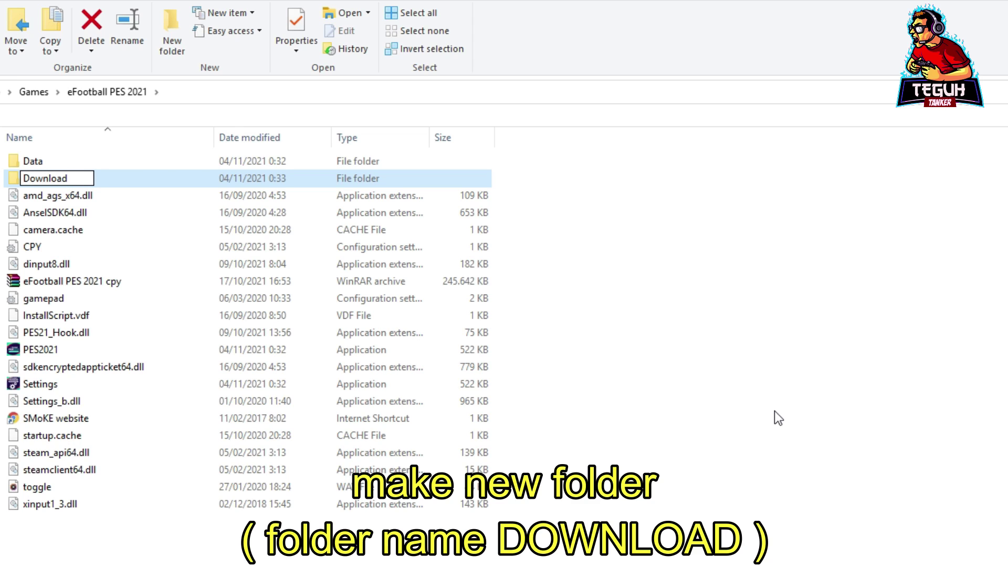
key("Return")
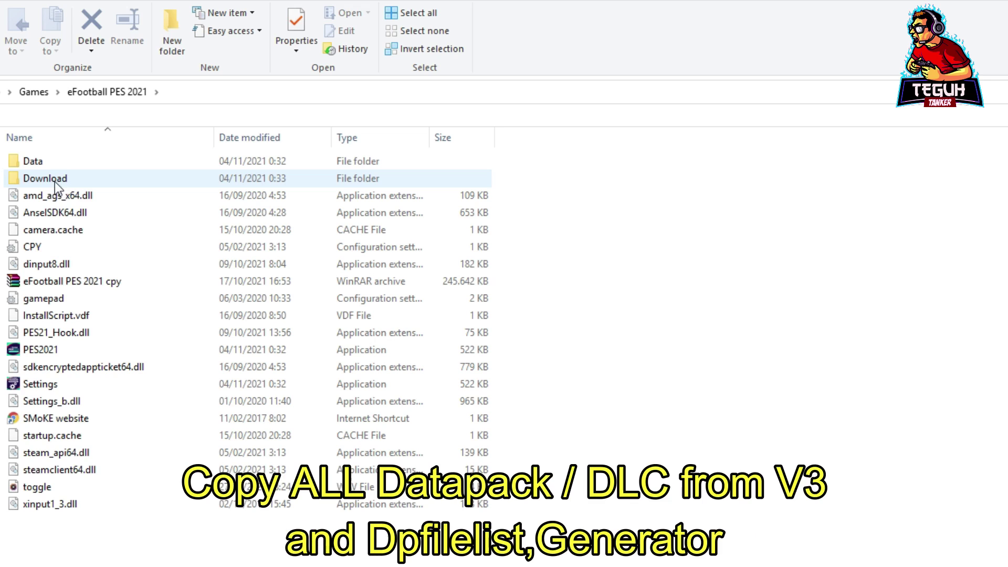
Open the download folder inside the eFootball PES 2021 V3 game folder.
left_click(36, 93)
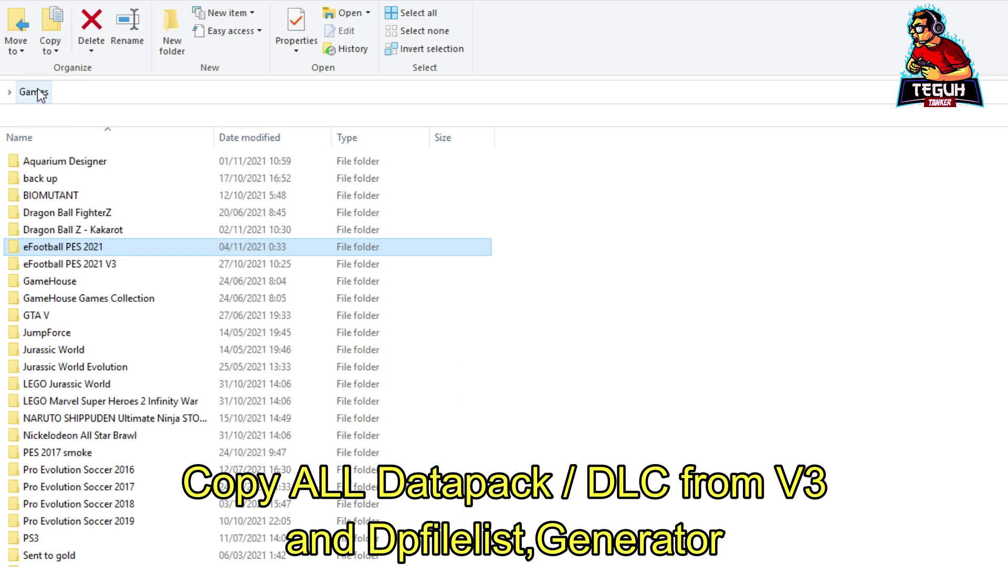
double_click(127, 258)
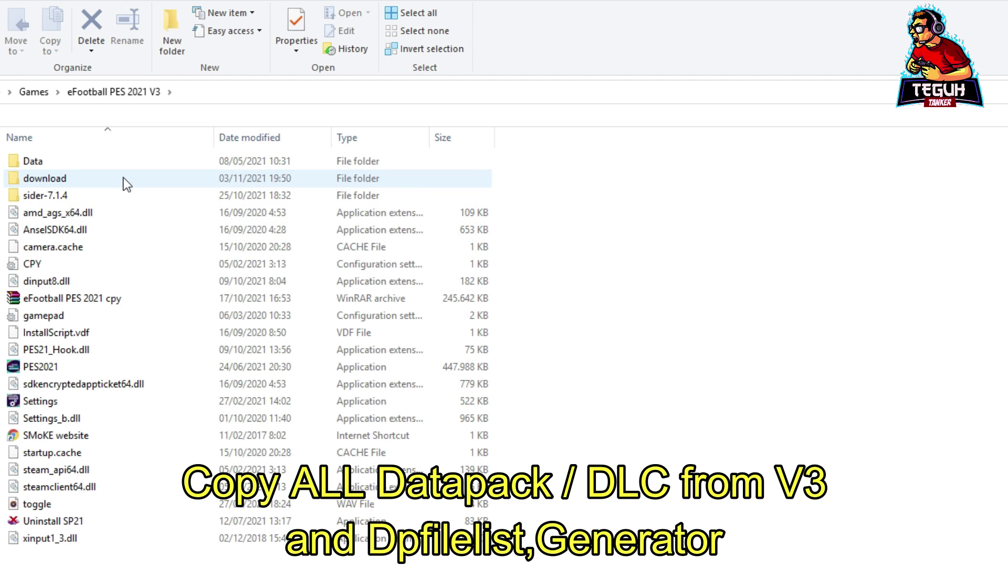
double_click(124, 179)
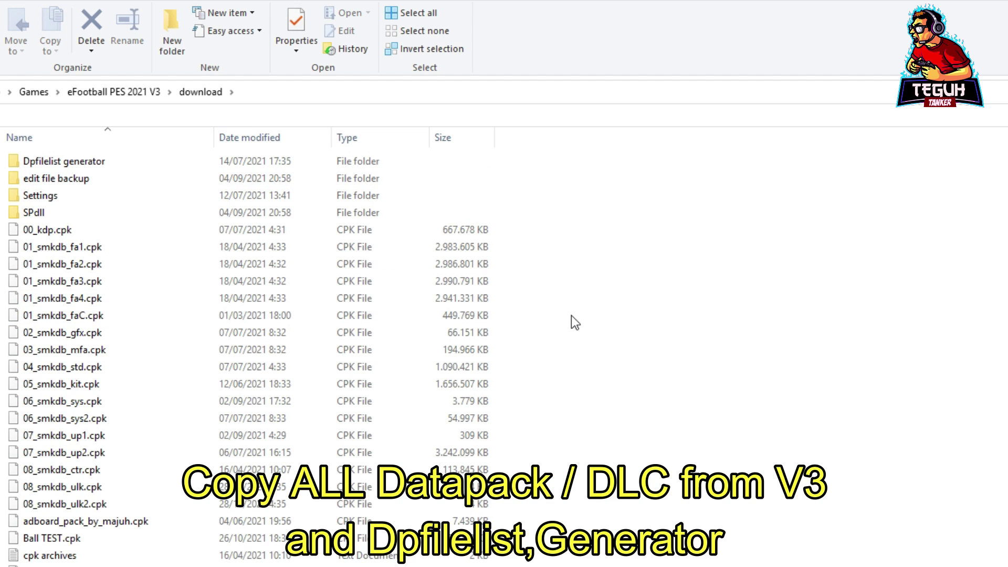
Copy the DpFileList BIN file, the dpfilelist generator archive and the dt80_100E_x64.cpk through dt80_700E_x64.cpk files from the V3 download folder.
scroll(572, 315, "down", 5)
scroll(572, 315, "down", 3)
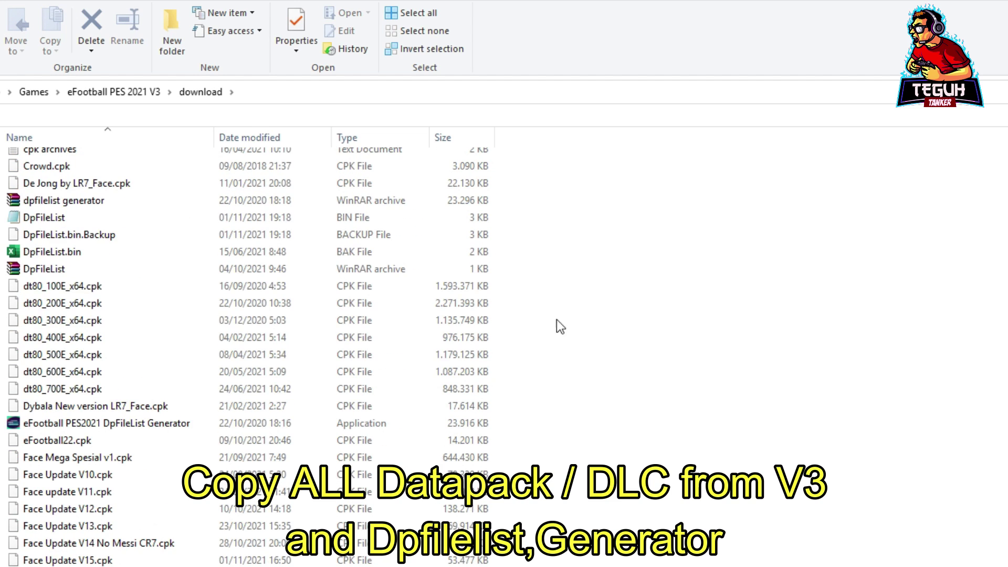
left_click(105, 212)
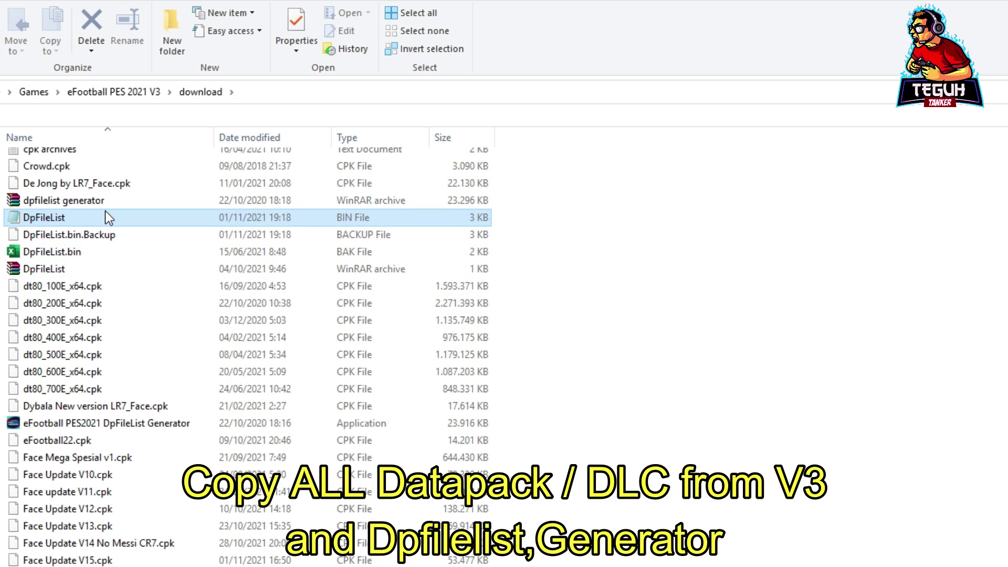
left_click(158, 293, "ctrl")
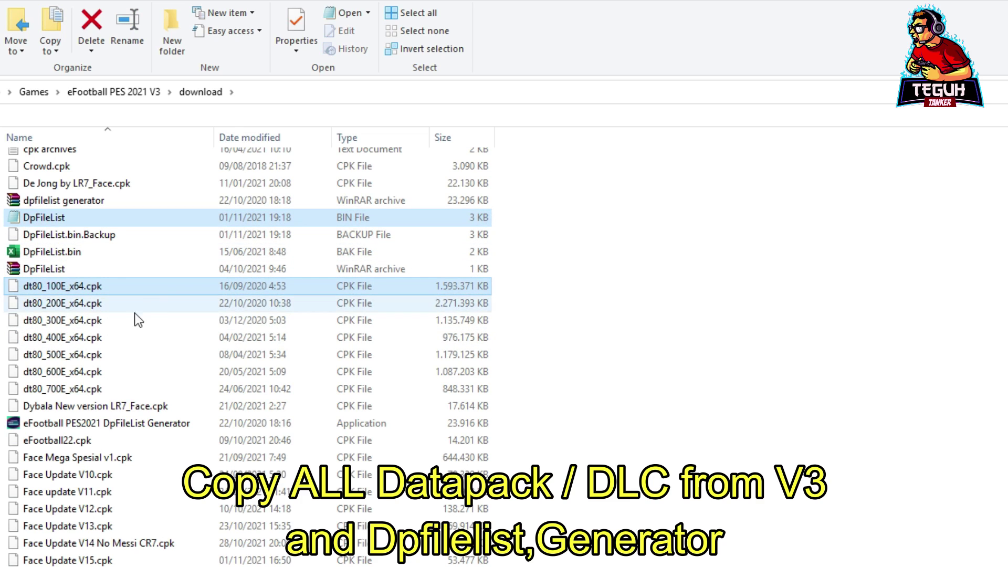
left_click(103, 309, "ctrl")
left_click(103, 315, "ctrl")
left_click(105, 333, "ctrl")
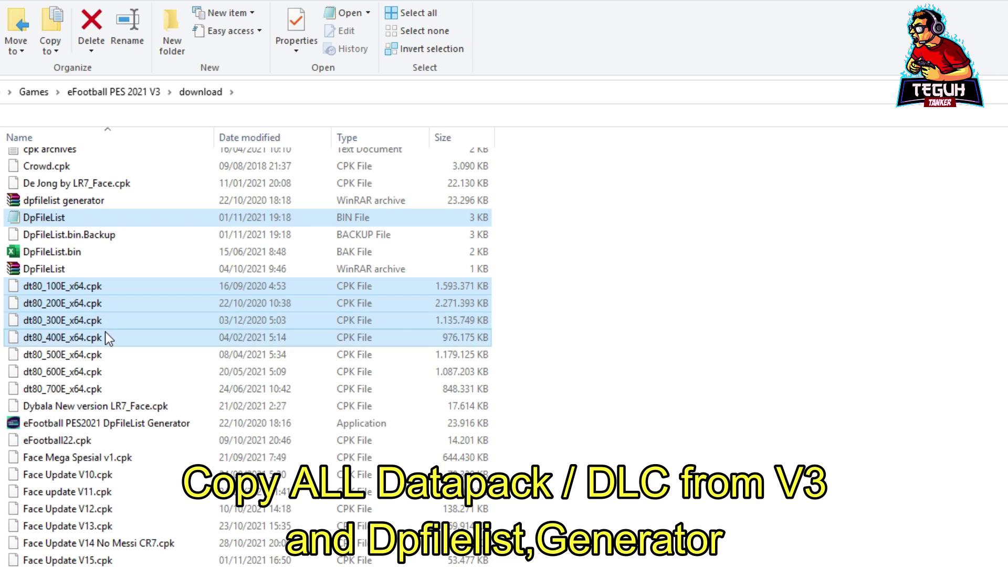
left_click(115, 355, "ctrl")
left_click(112, 373, "ctrl")
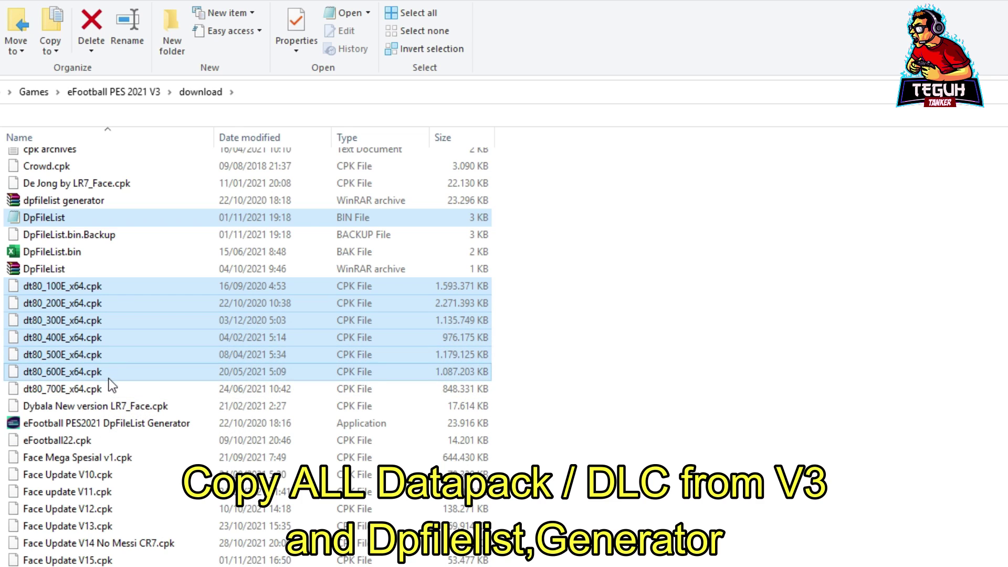
left_click(106, 390, "ctrl")
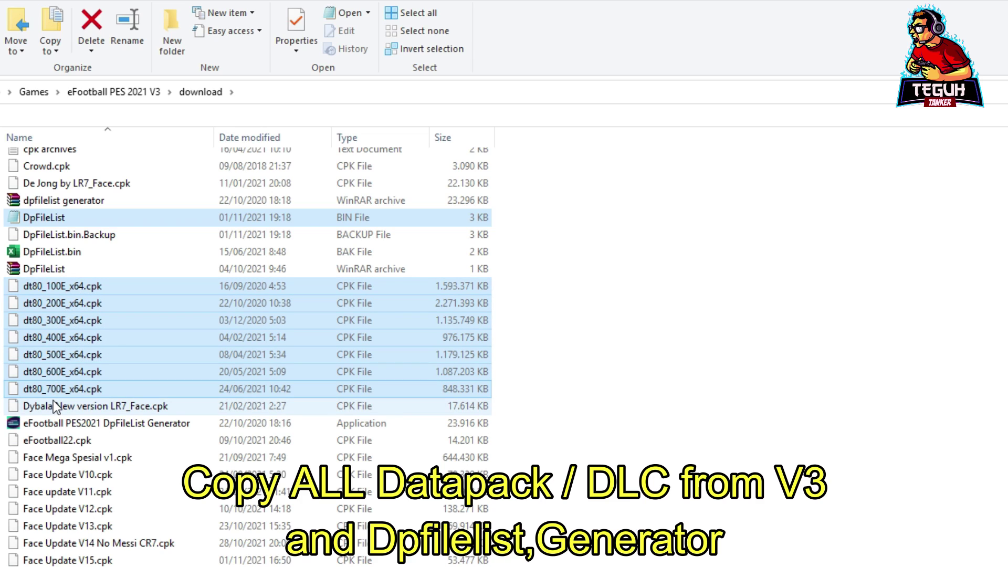
left_click(119, 201, "ctrl")
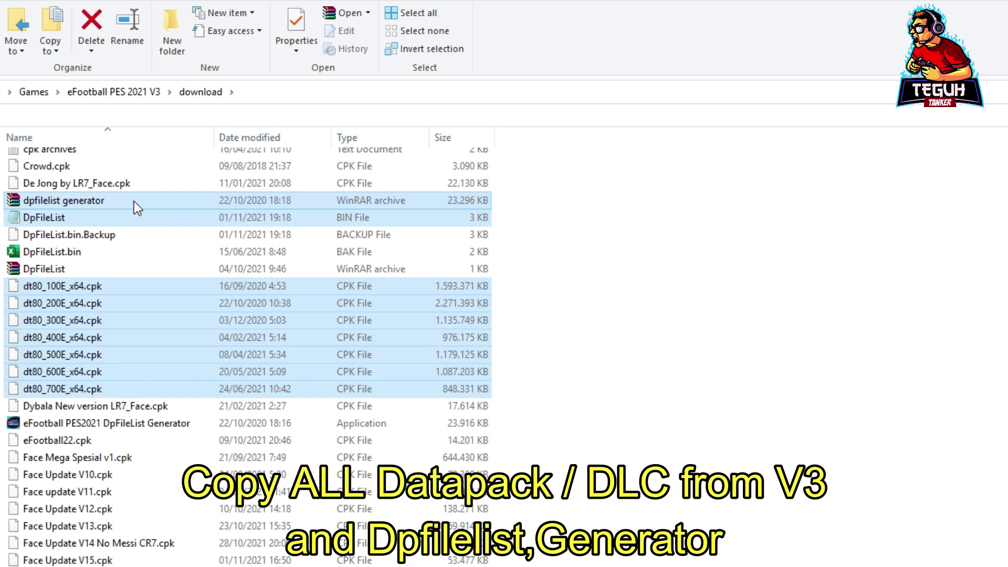
right_click(134, 200)
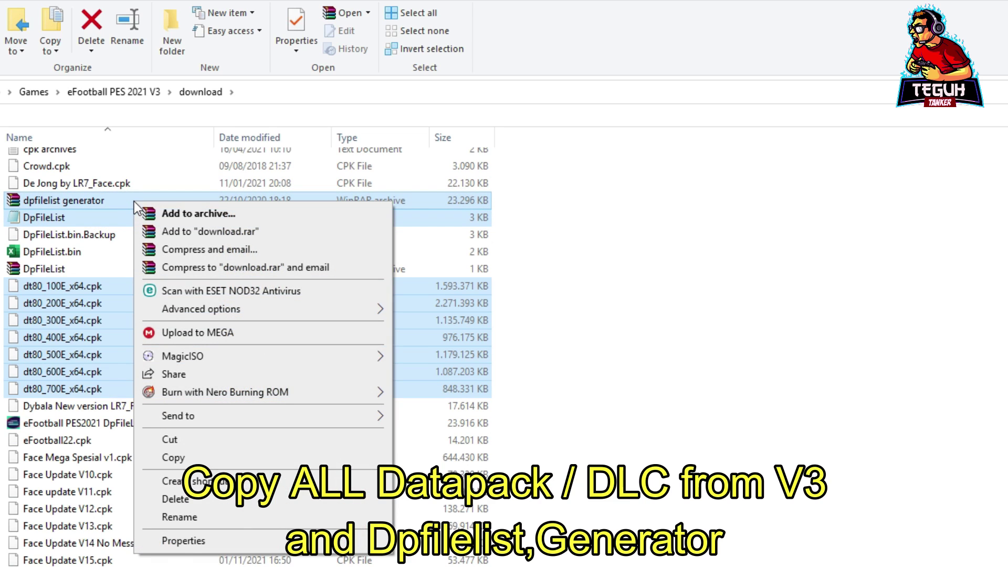
left_click(190, 459)
Paste the copied datapack and generator files into the Download folder of eFootball PES 2021.
left_click(35, 93)
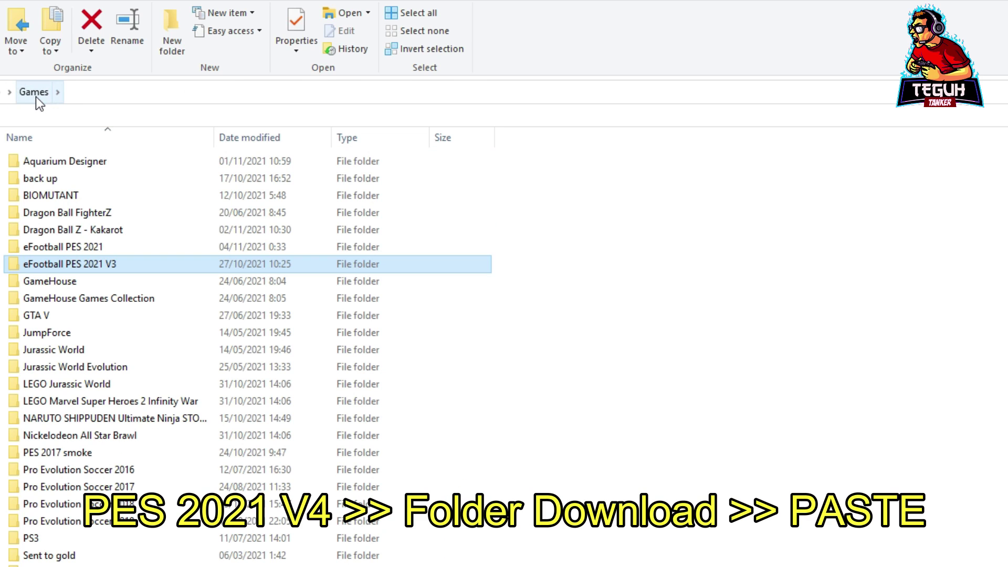
double_click(89, 251)
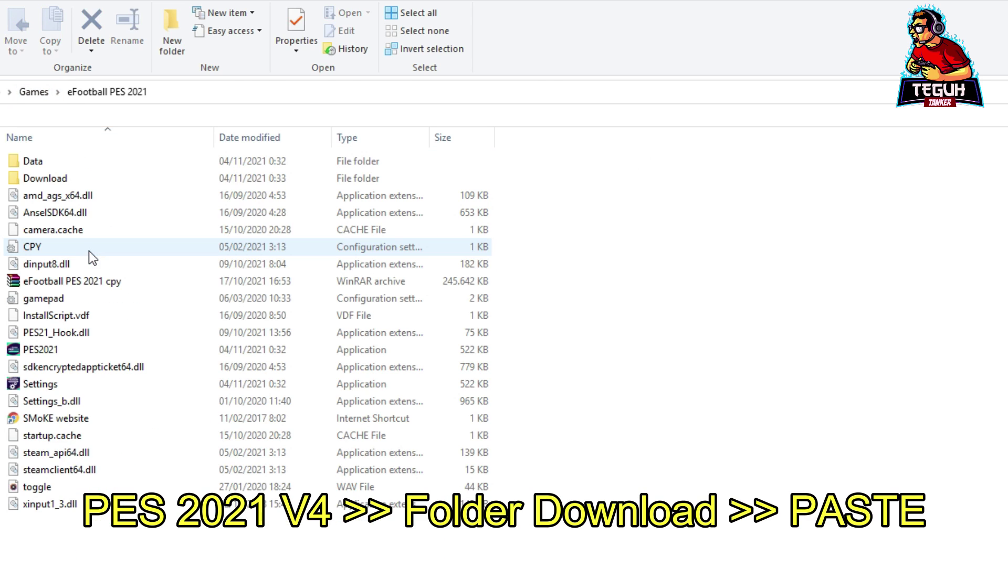
double_click(103, 181)
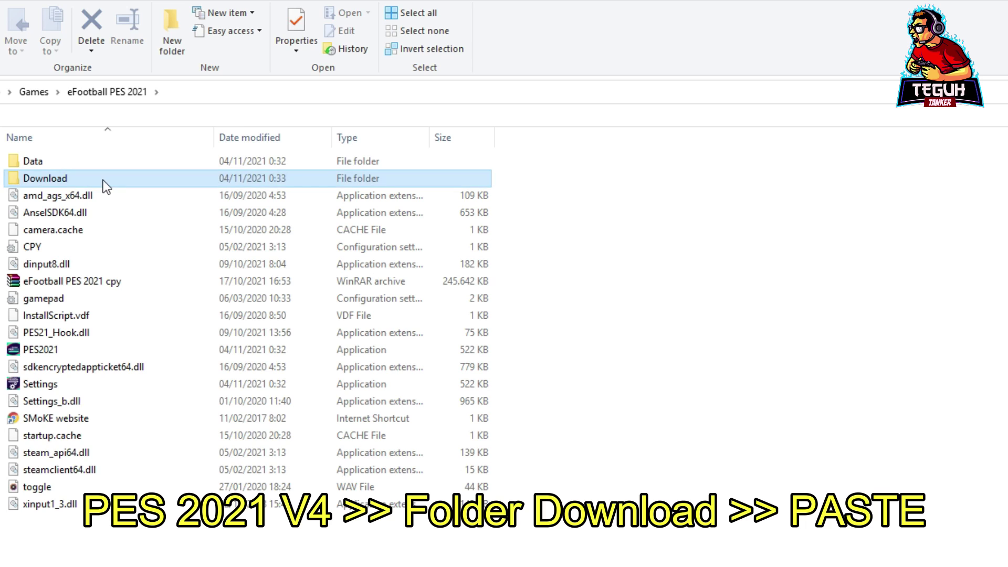
right_click(478, 200)
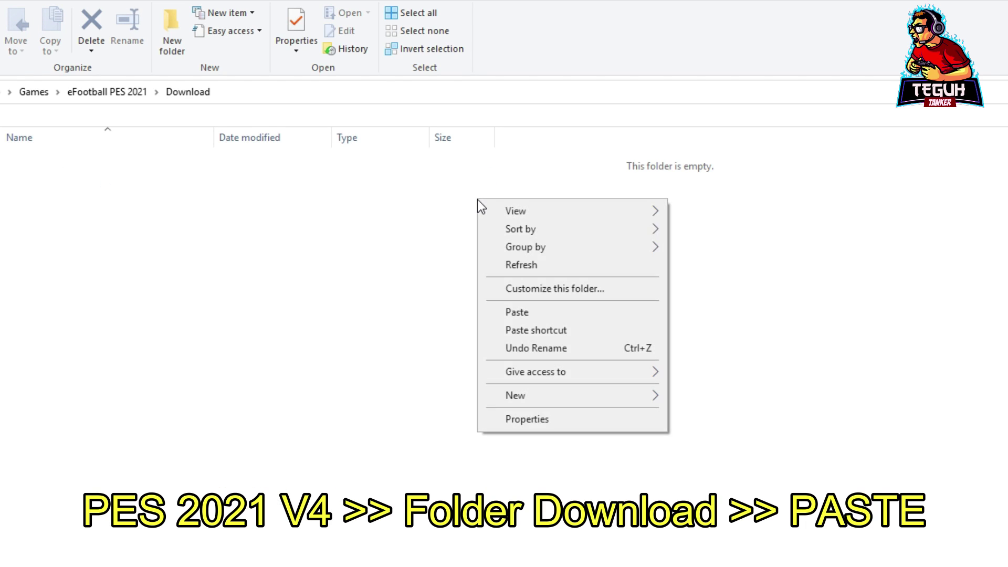
left_click(526, 310)
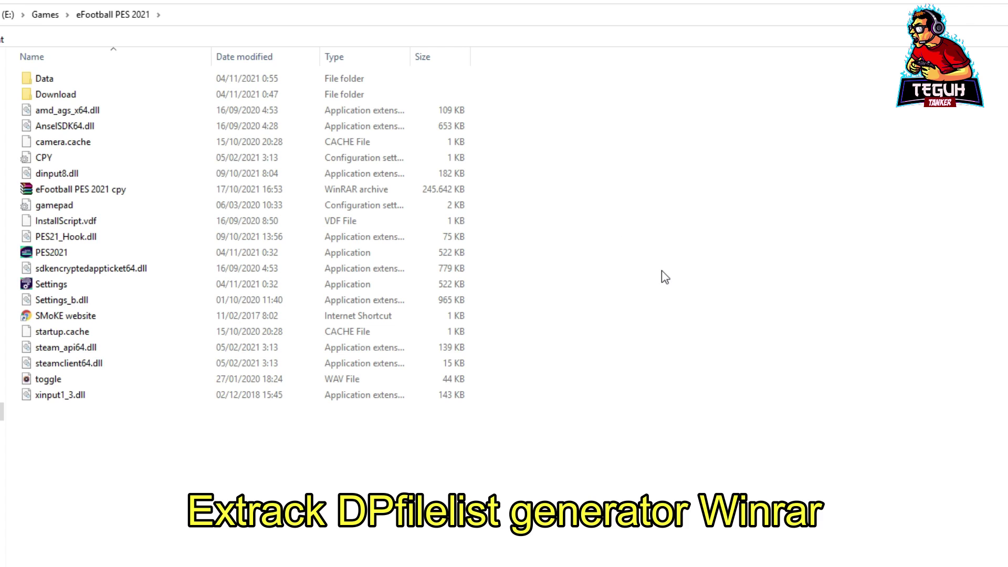
Extract the dpfilelist generator archive directly into the eFootball PES 2021 Download folder.
double_click(119, 95)
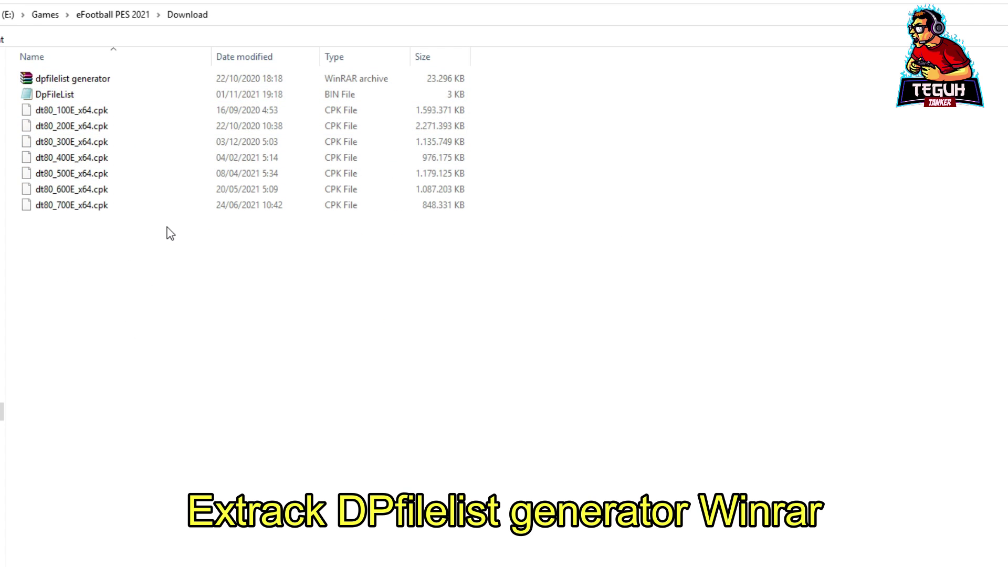
right_click(143, 82)
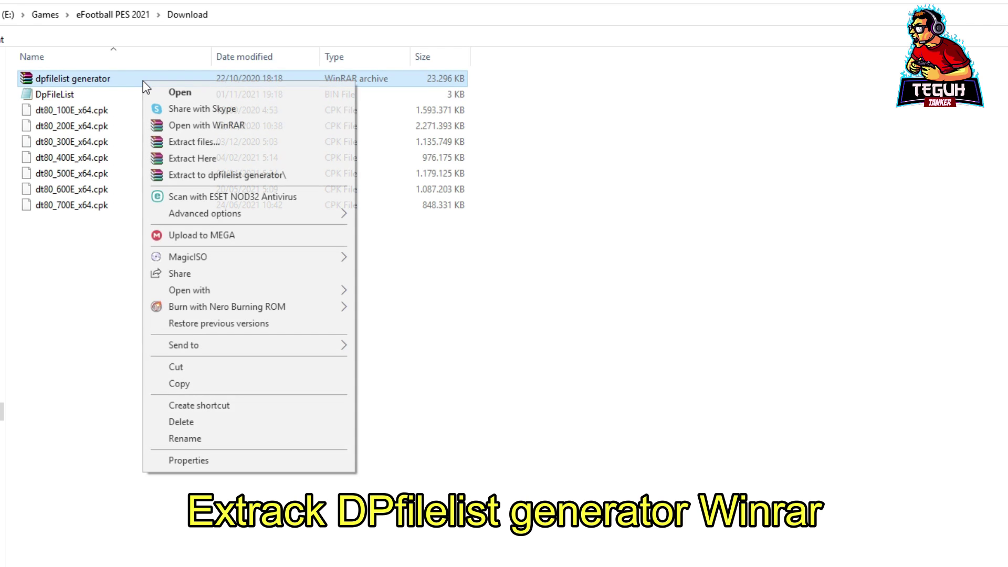
left_click(223, 164)
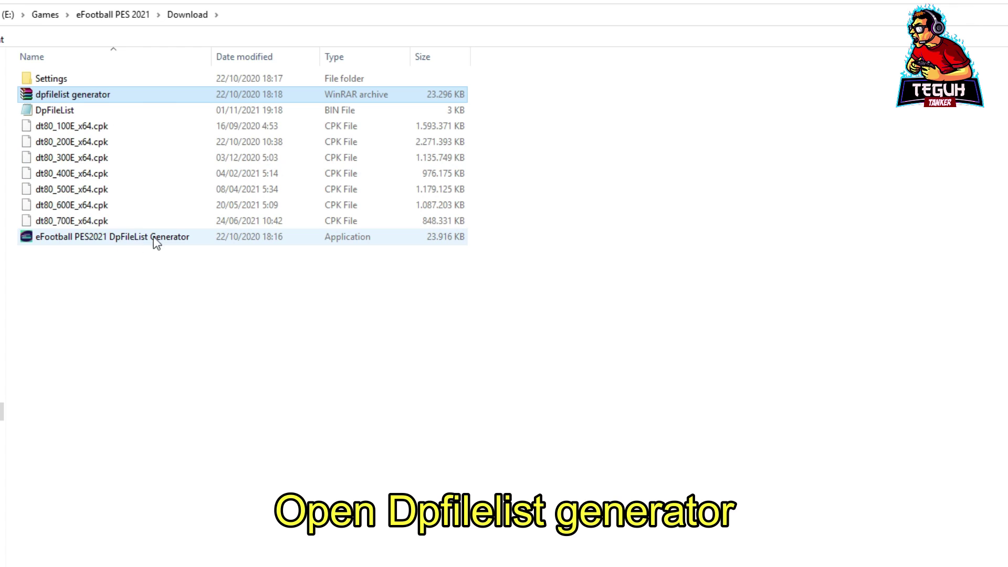
Launch the eFootball PES2021 DpFileList Generator and load DpFileList.bin from the eFootball PES 2021 download folder.
double_click(142, 240)
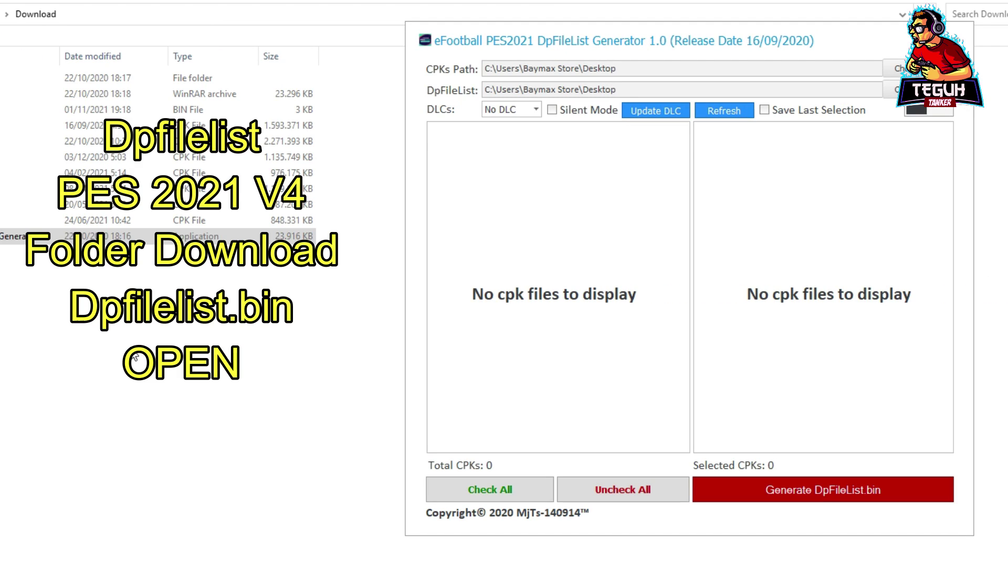
left_click_drag(488, 40, 376, 35)
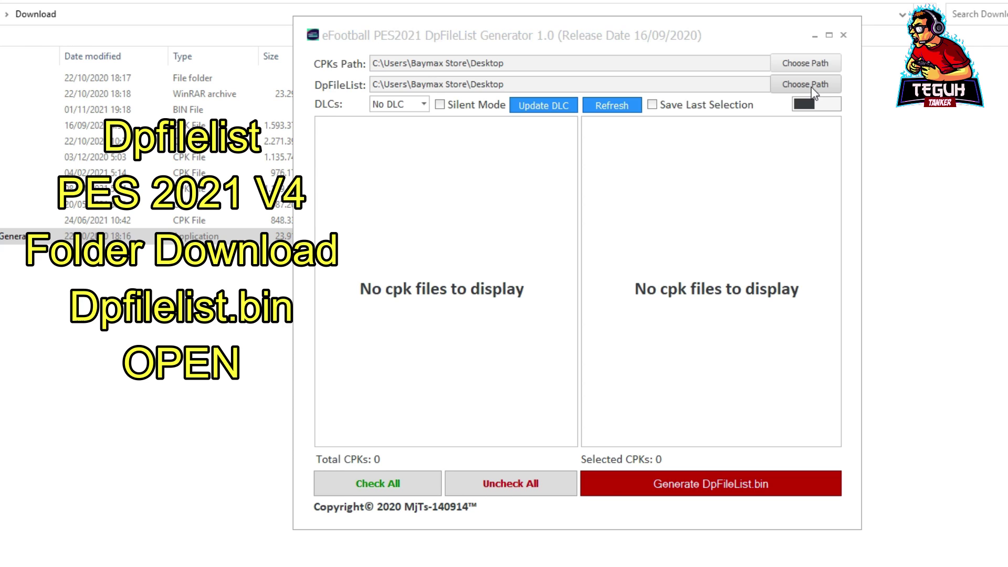
left_click(811, 87)
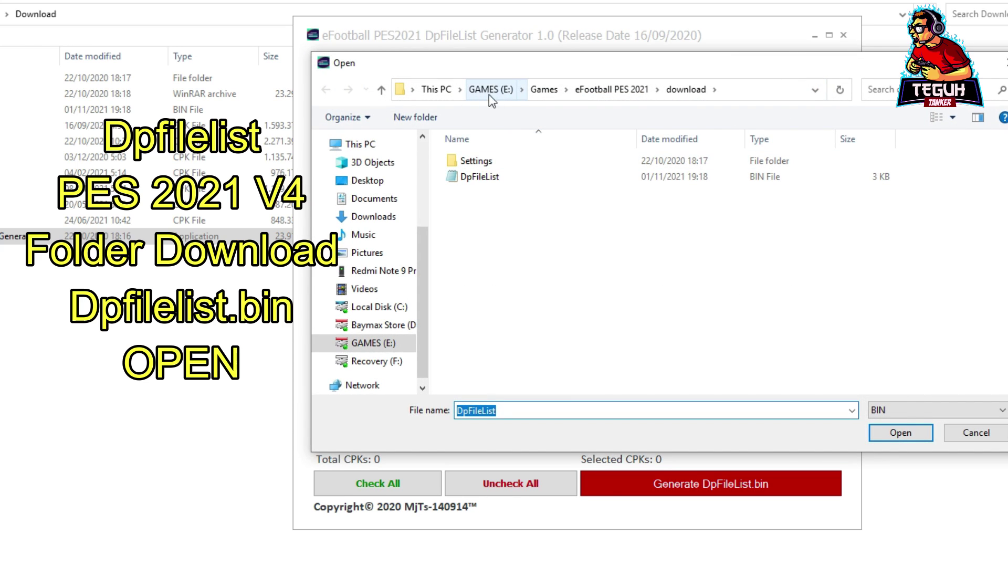
left_click(561, 177)
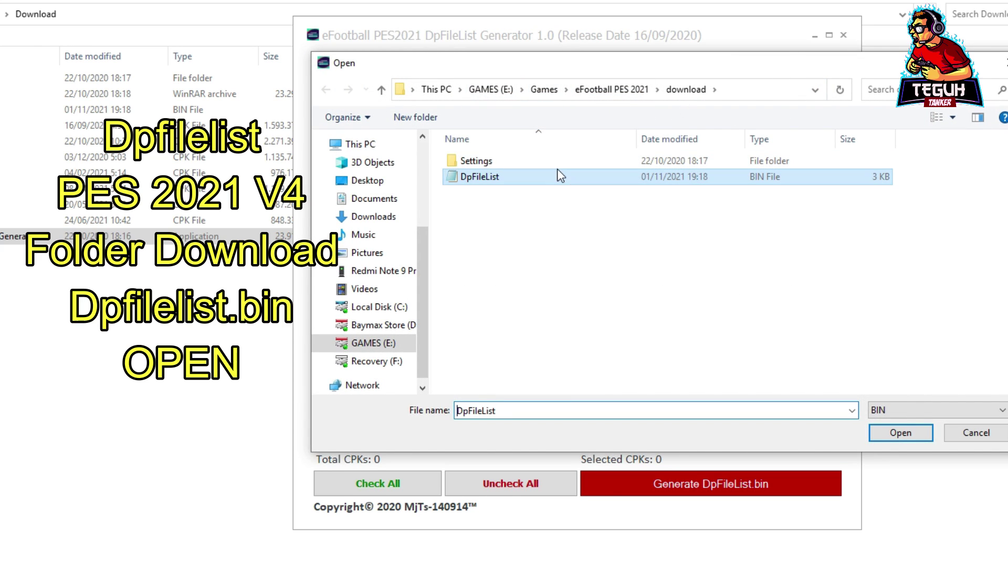
left_click(894, 438)
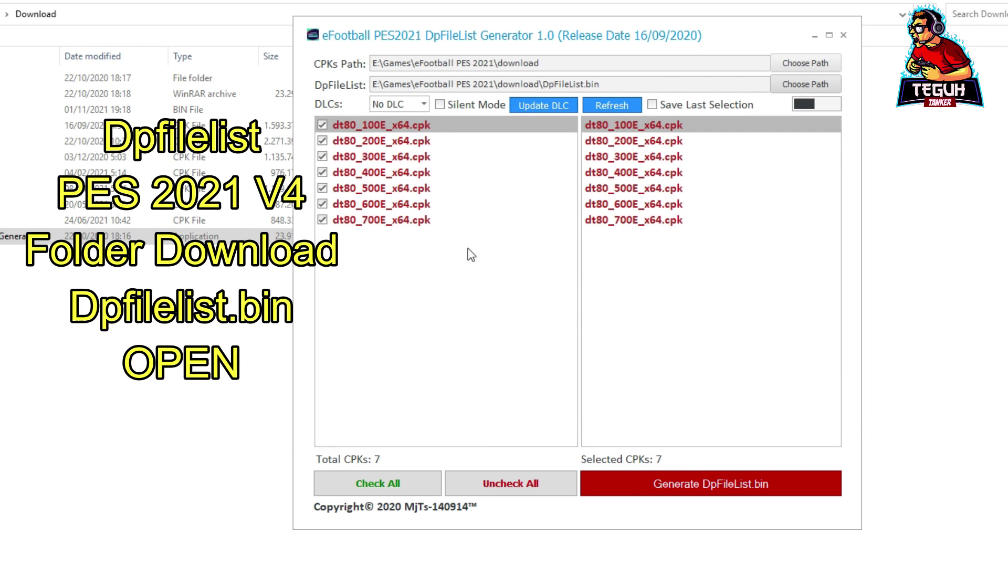
Update the generator's DLC list and select DLC 7.00 as the DLC version.
left_click(404, 104)
left_click(404, 104)
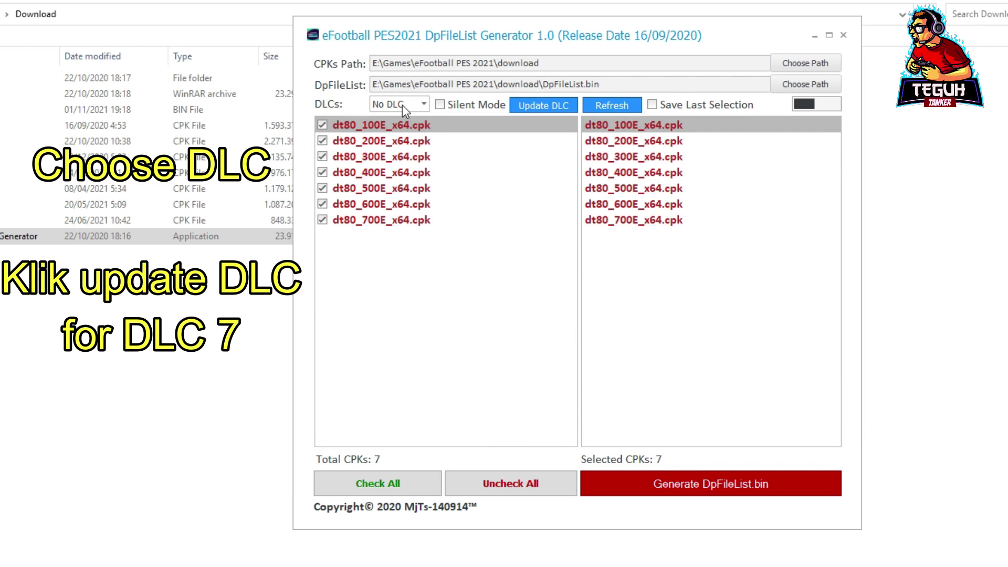
left_click(544, 105)
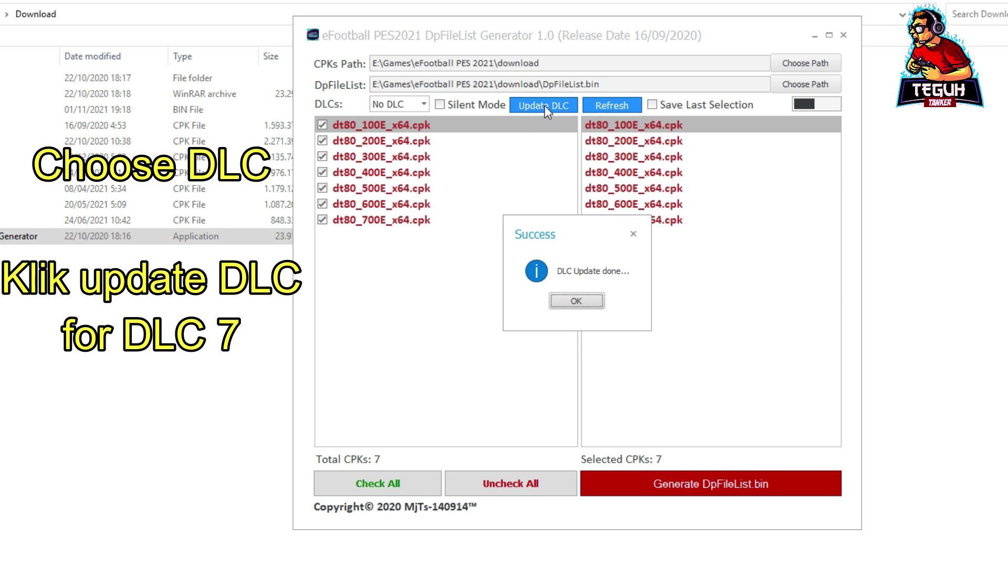
left_click(571, 305)
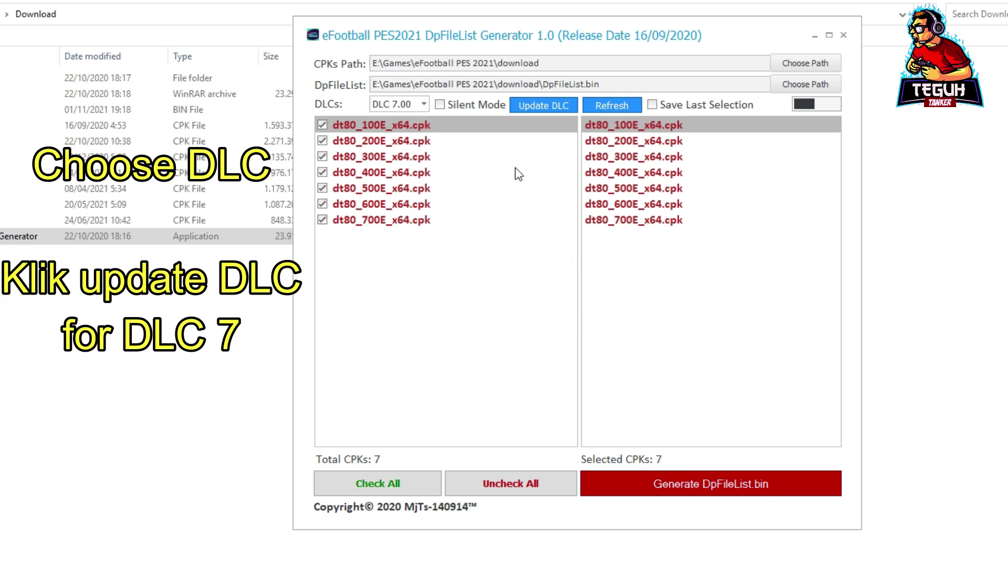
left_click(418, 107)
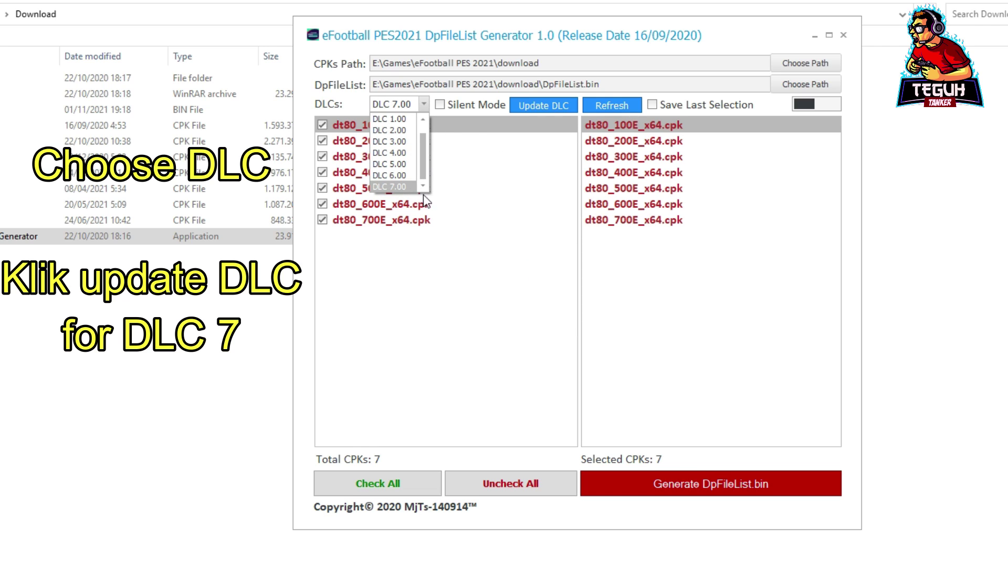
left_click(399, 192)
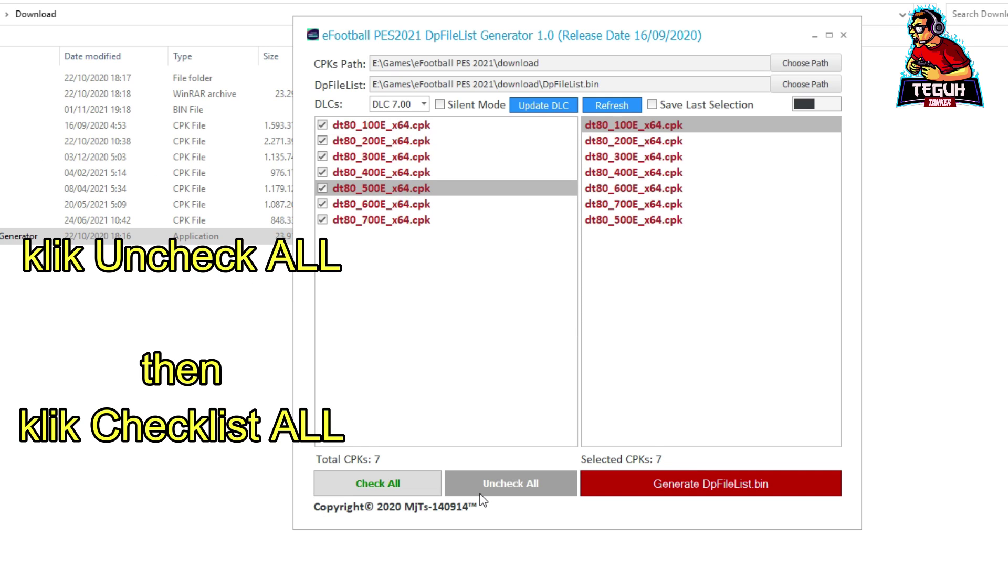
Uncheck and recheck all CPK files, generate DpFileList.bin, and close the generator.
left_click(467, 480)
left_click(426, 483)
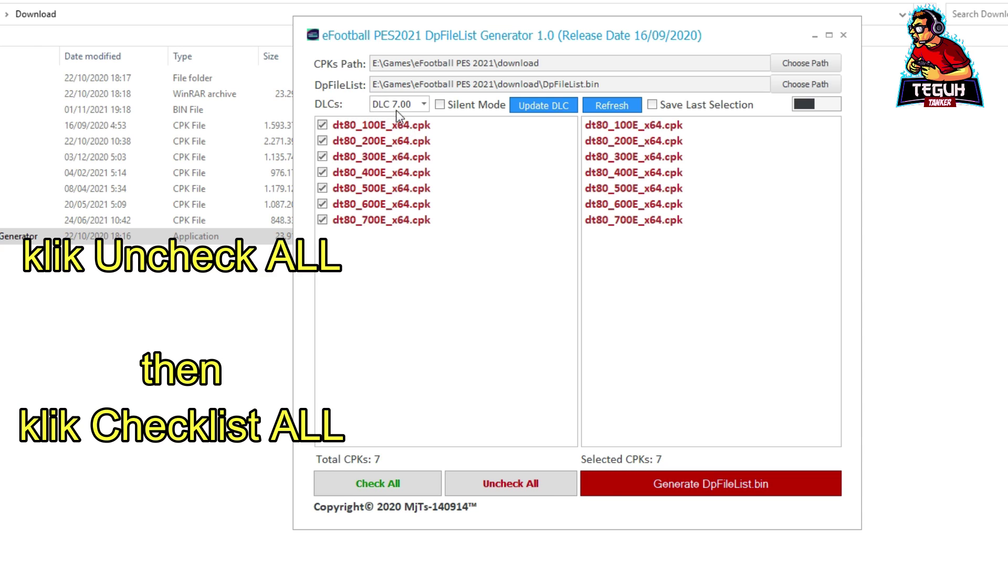
left_click(663, 482)
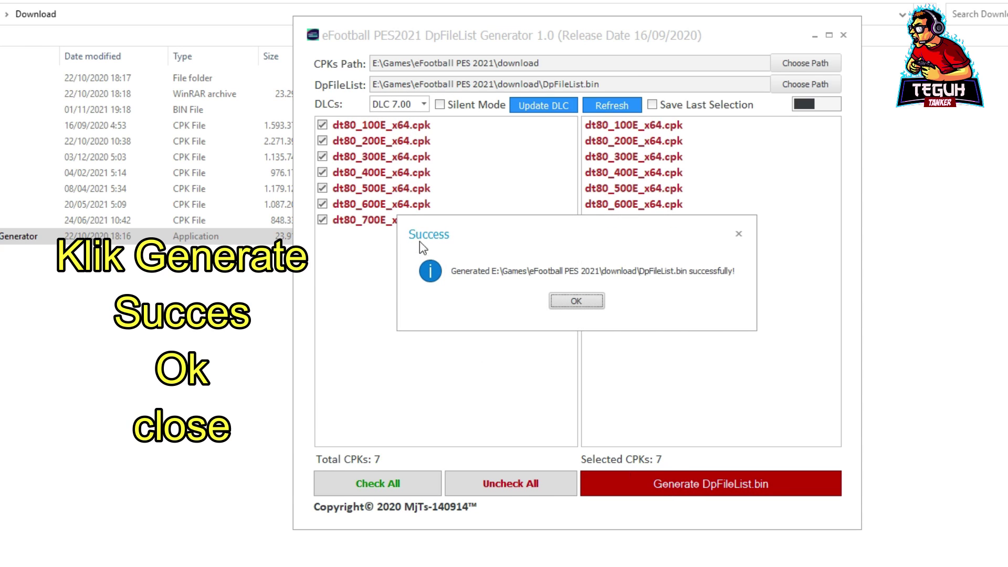
left_click(575, 302)
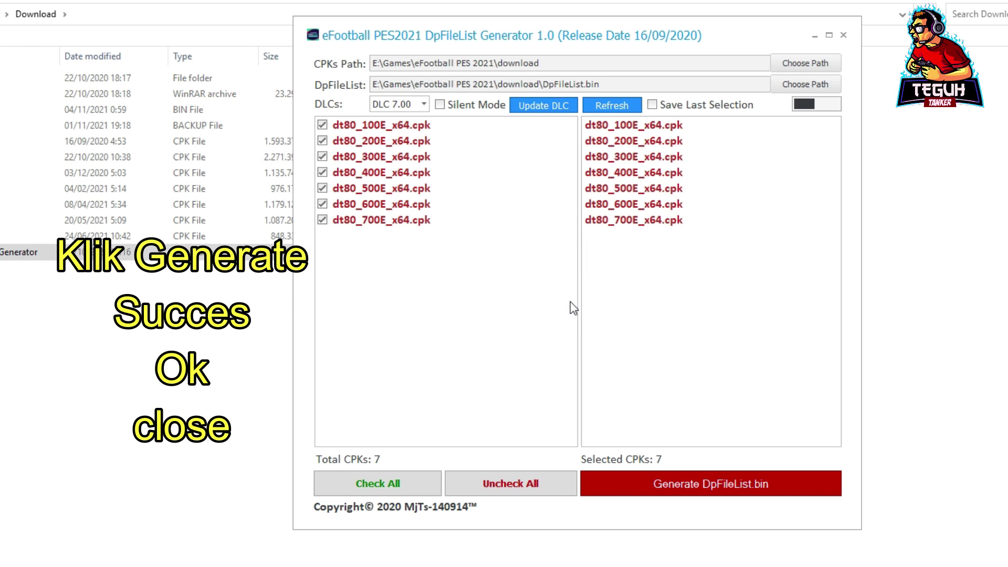
left_click(843, 35)
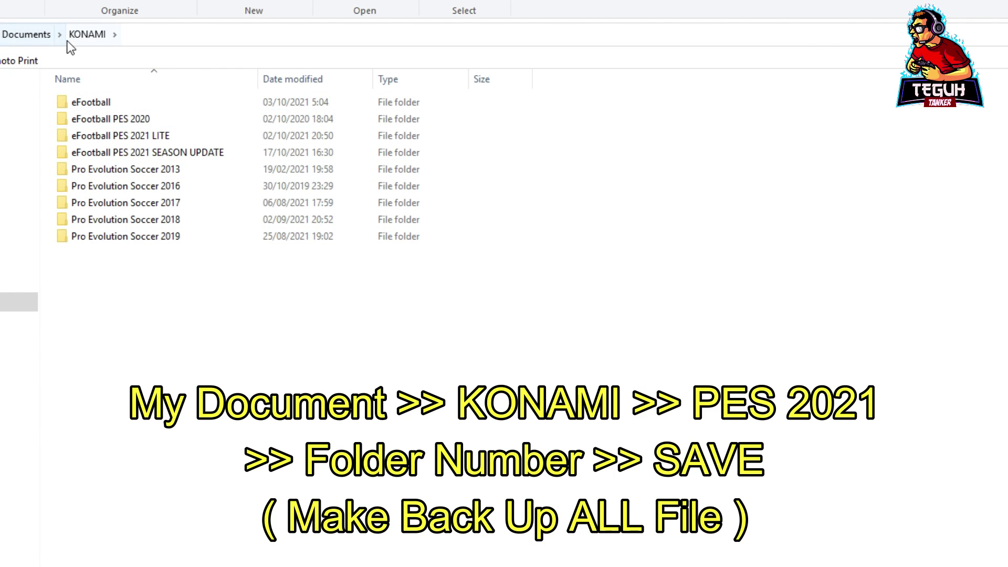
Archive all files in the save folder of eFootball PES 2021 SEASON UPDATE's numbered folder as a RAR named back up v3.
double_click(229, 153)
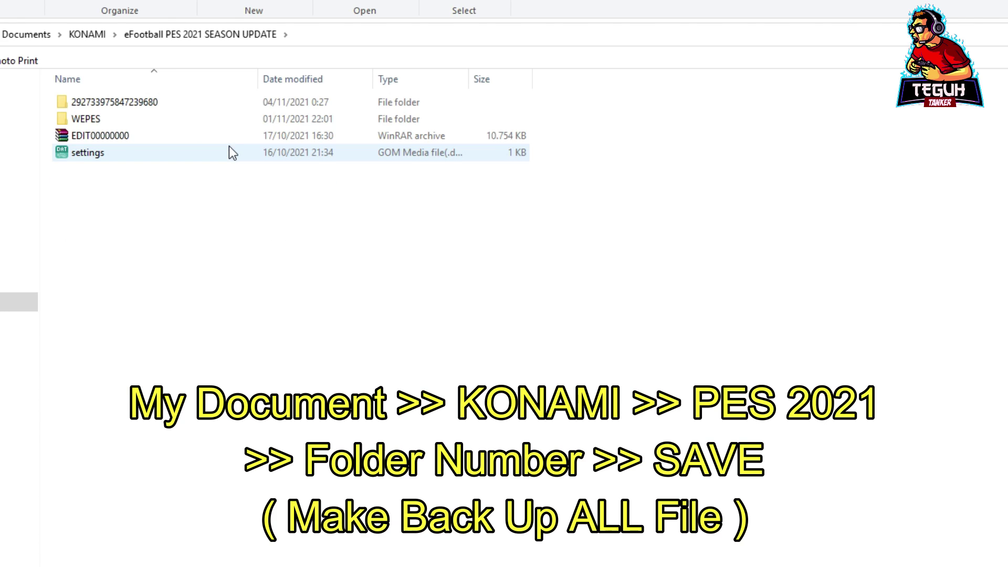
double_click(228, 105)
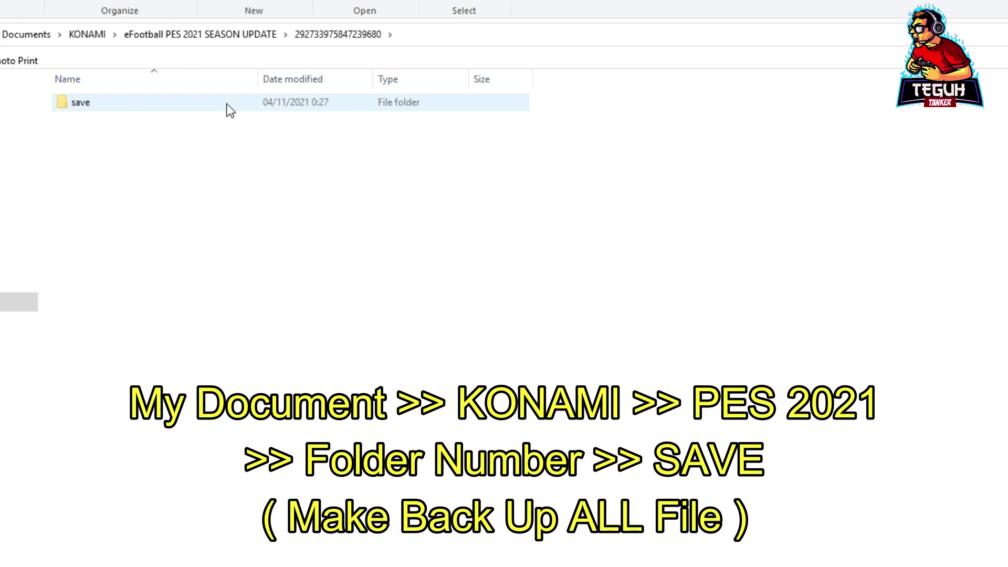
double_click(228, 105)
left_click_drag(202, 245, 206, 101)
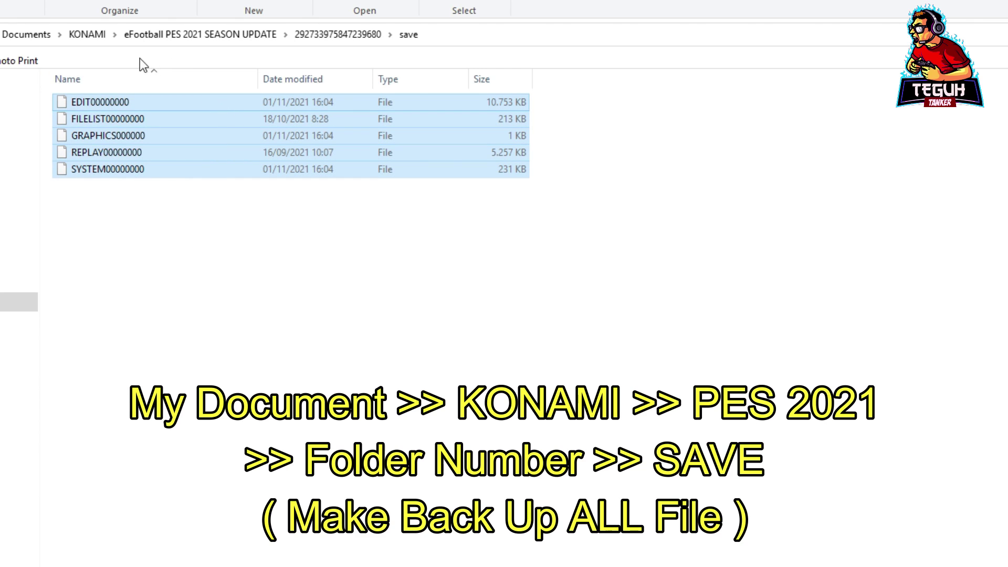
right_click(333, 100)
left_click(422, 239)
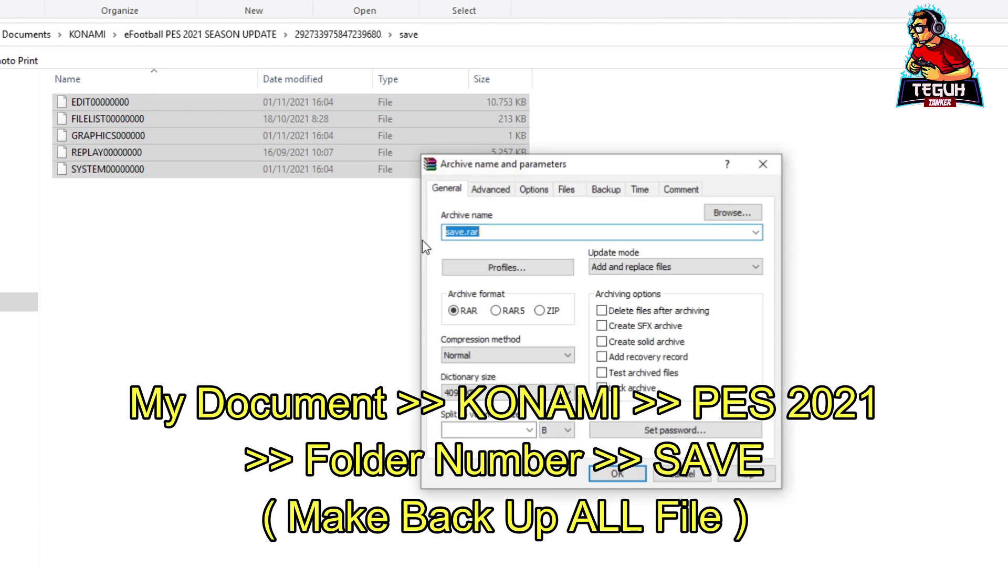
type("back up v3")
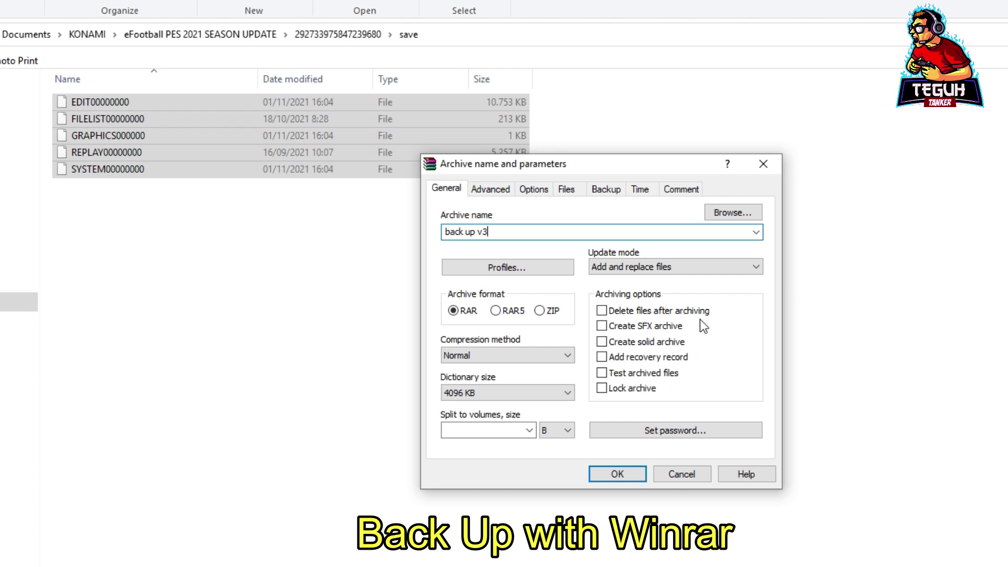
left_click(617, 474)
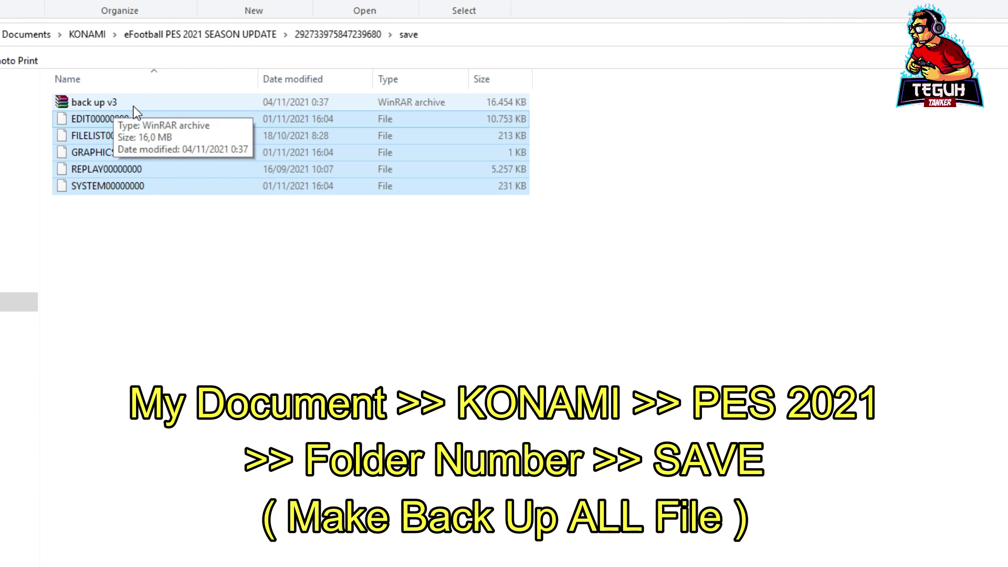
left_click(402, 330)
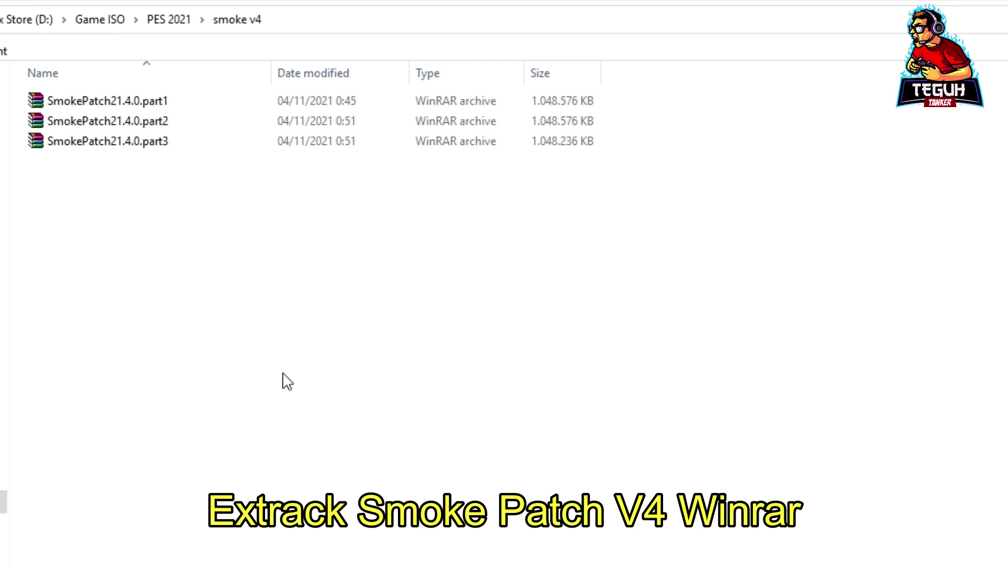
Extract the three SmokePatch21.4.0 archive parts directly into the smoke v4 folder.
left_click_drag(268, 259, 229, 100)
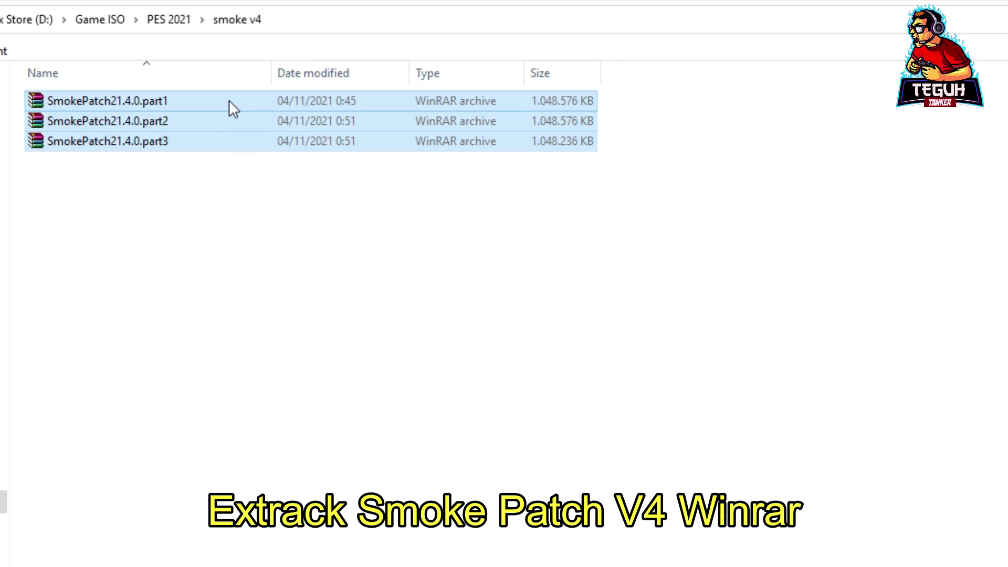
right_click(229, 100)
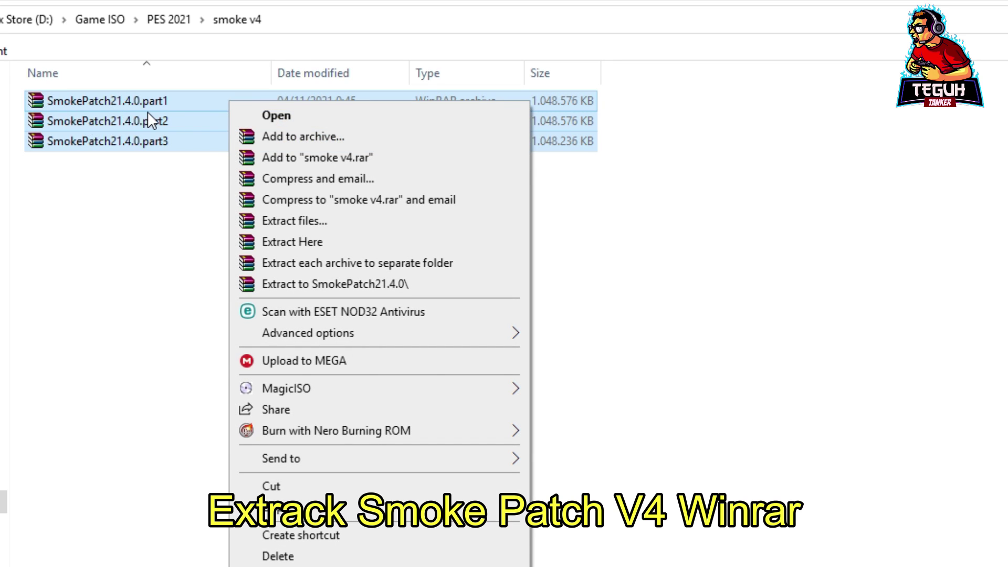
left_click(345, 242)
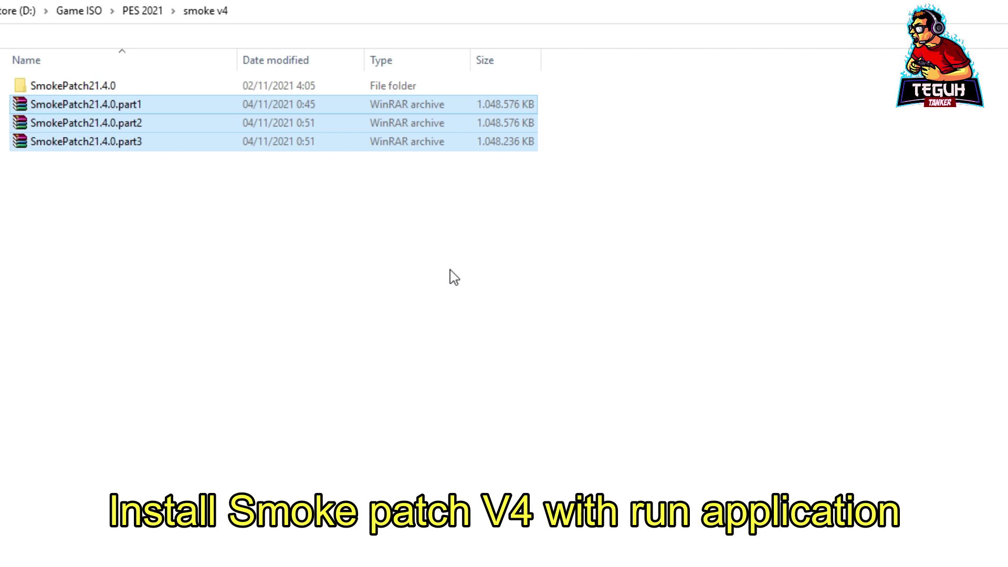
Launch the smokepatch21.4.0 installer from the extracted folder and choose the installation for copy games.
double_click(209, 87)
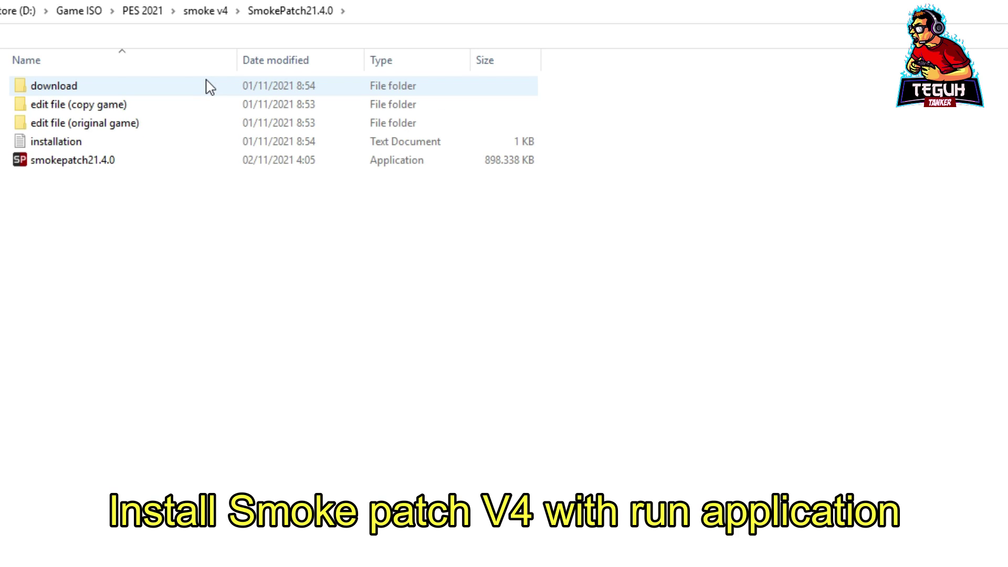
double_click(140, 163)
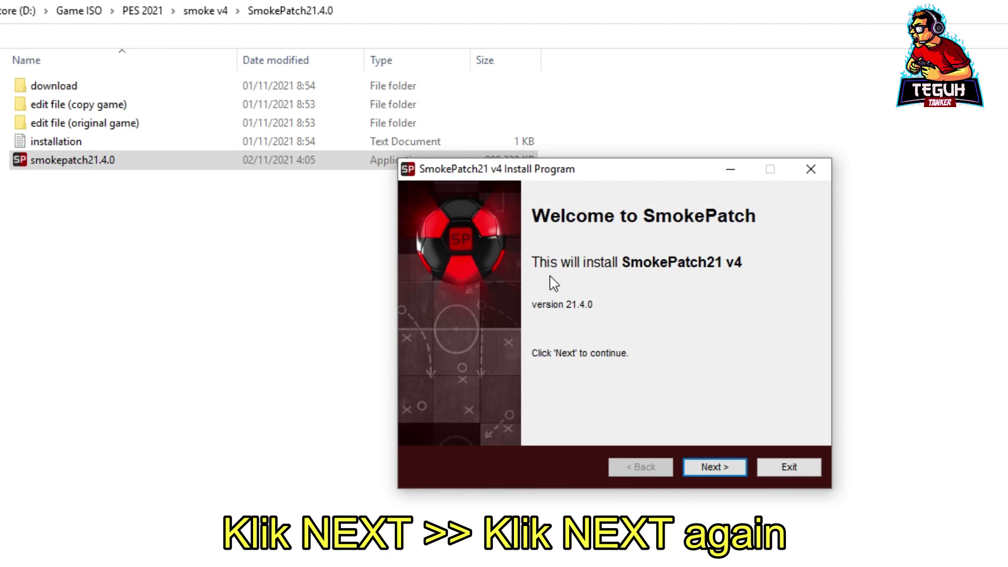
left_click(713, 469)
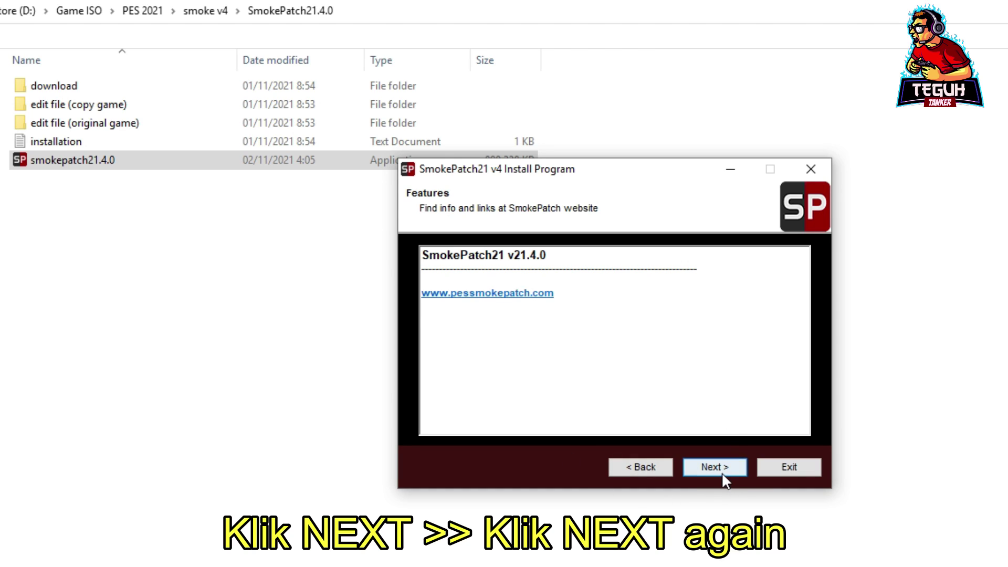
left_click(720, 470)
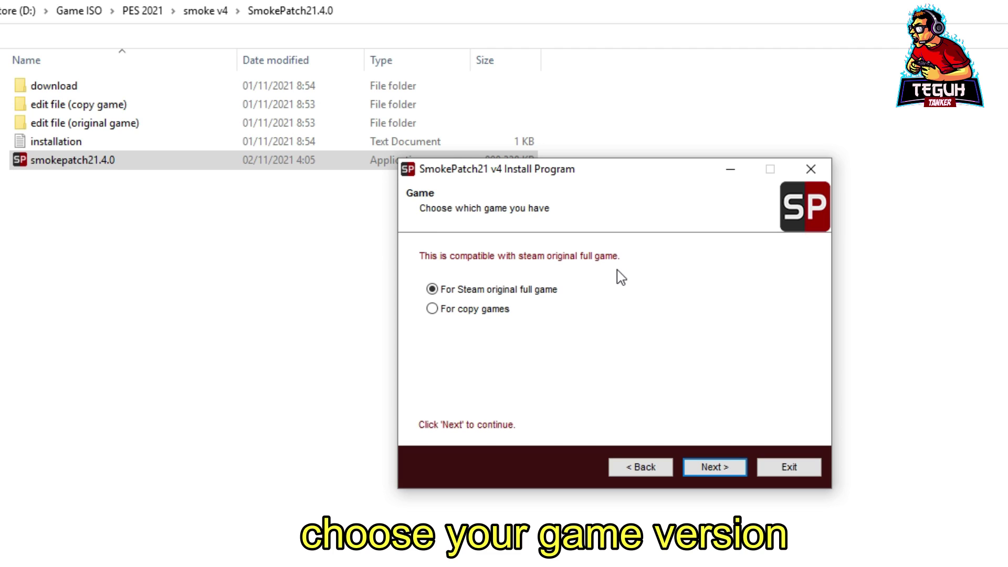
left_click(481, 317)
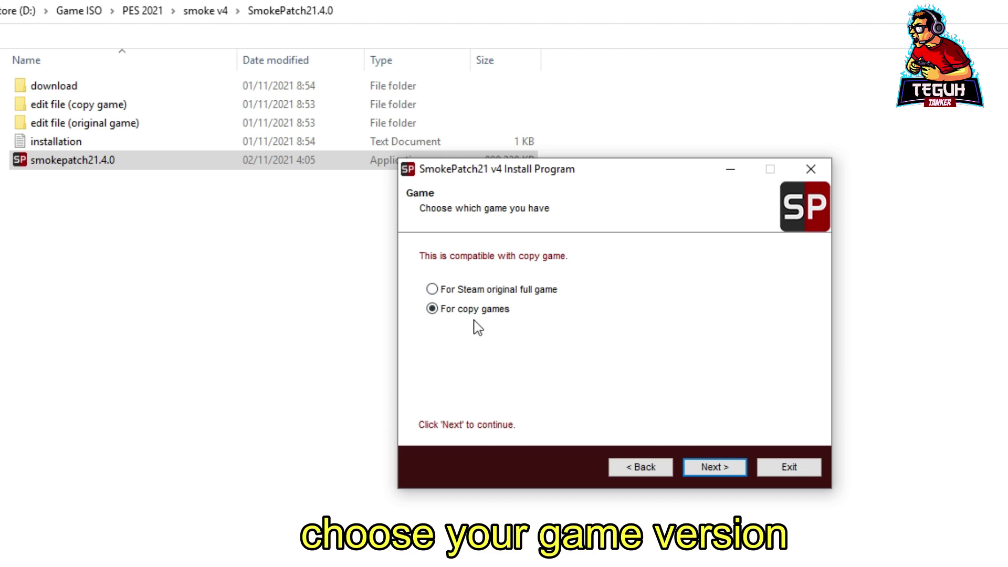
left_click(704, 469)
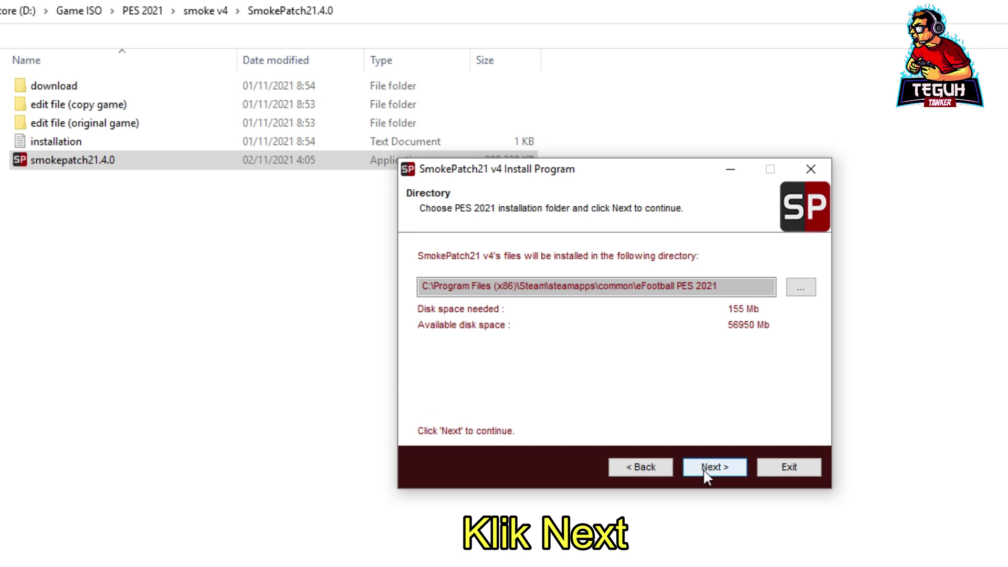
Set the installation directory to E:\Games\eFootball PES 2021, install SmokePatch21 v4, and exit the installer.
left_click(813, 286)
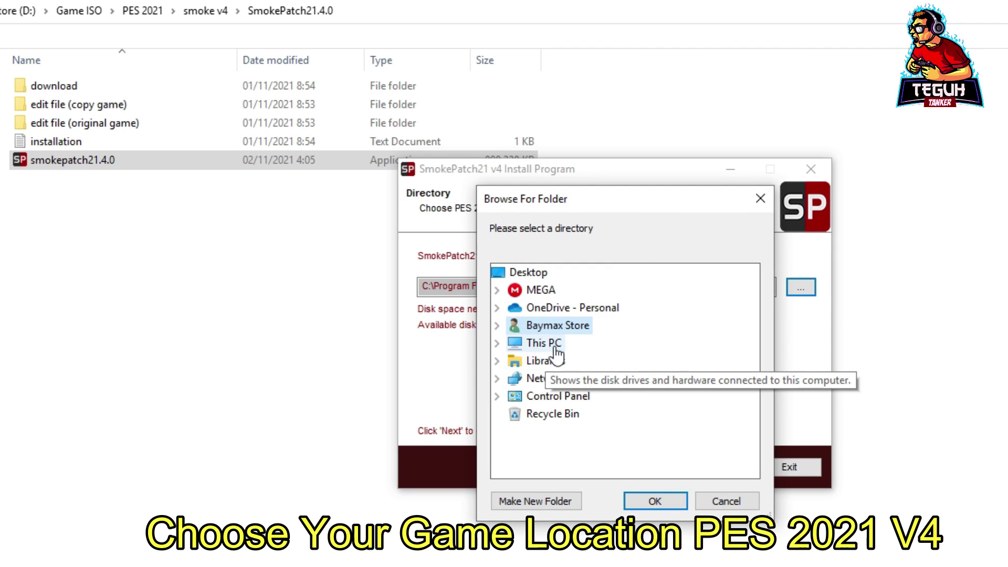
double_click(556, 356)
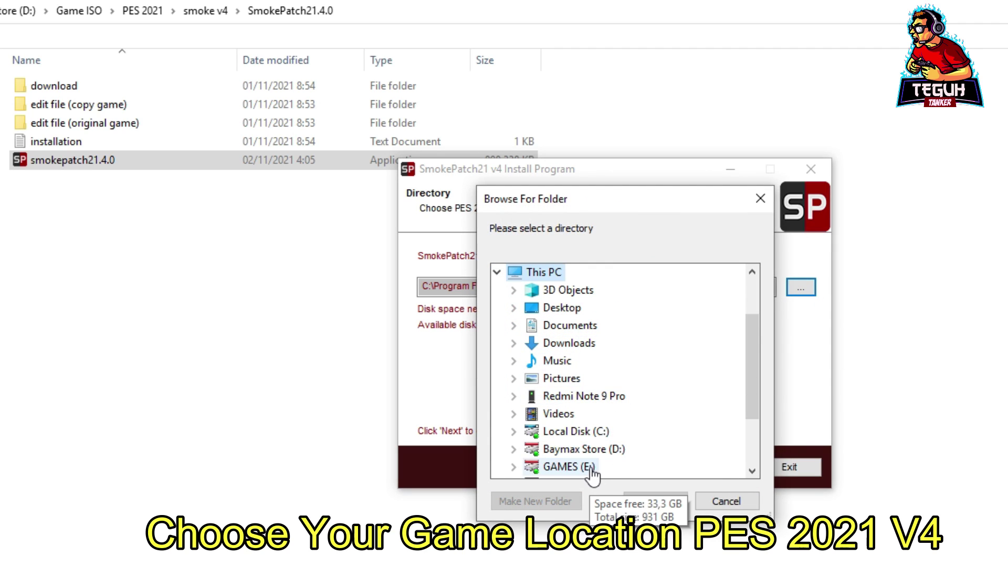
double_click(567, 466)
scroll(635, 399, "down", 1)
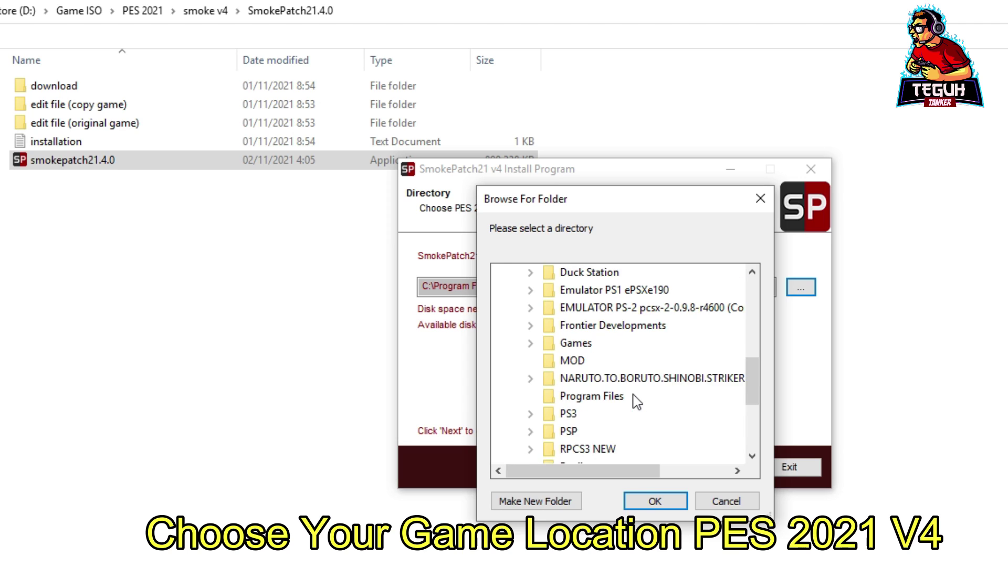
double_click(590, 347)
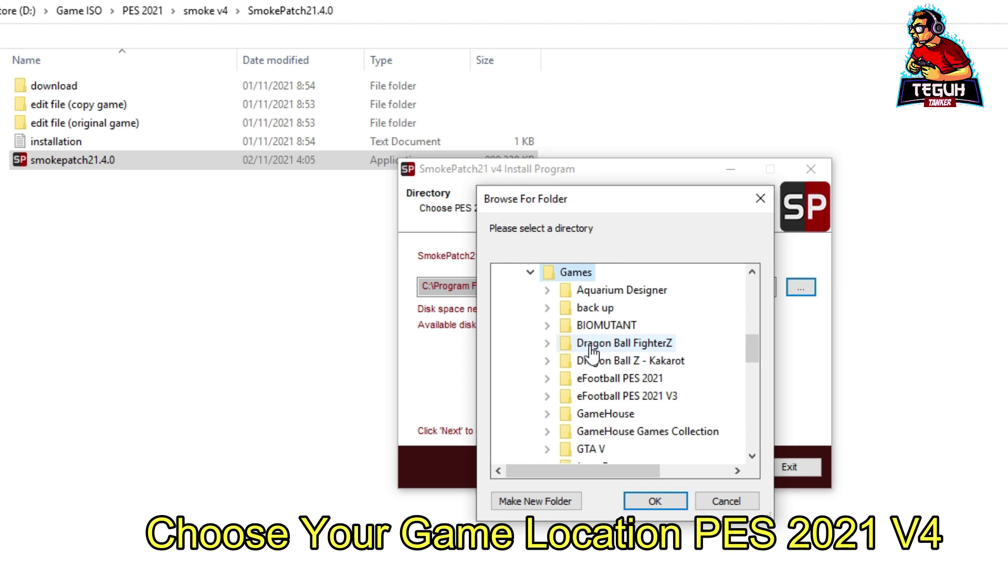
double_click(659, 379)
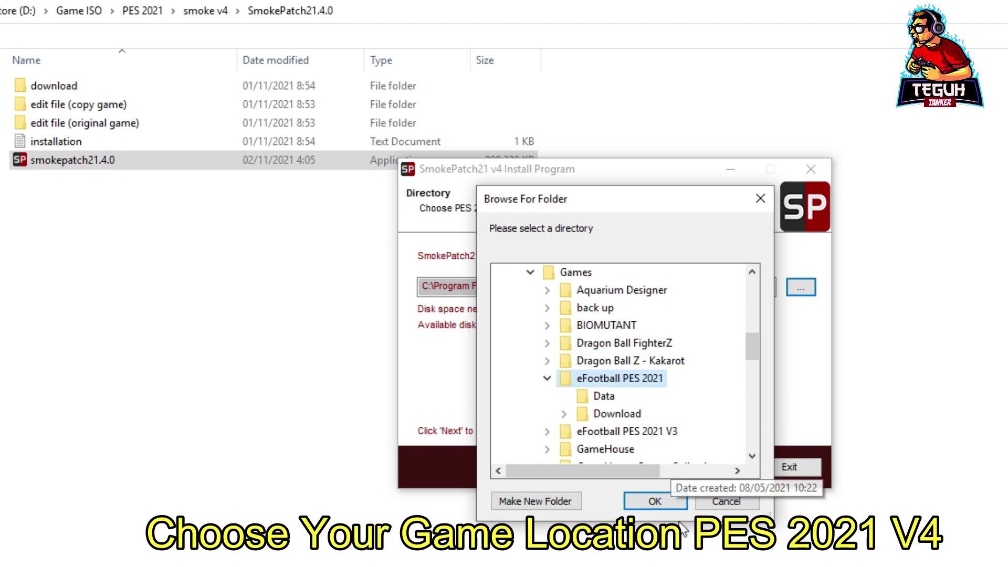
left_click(670, 500)
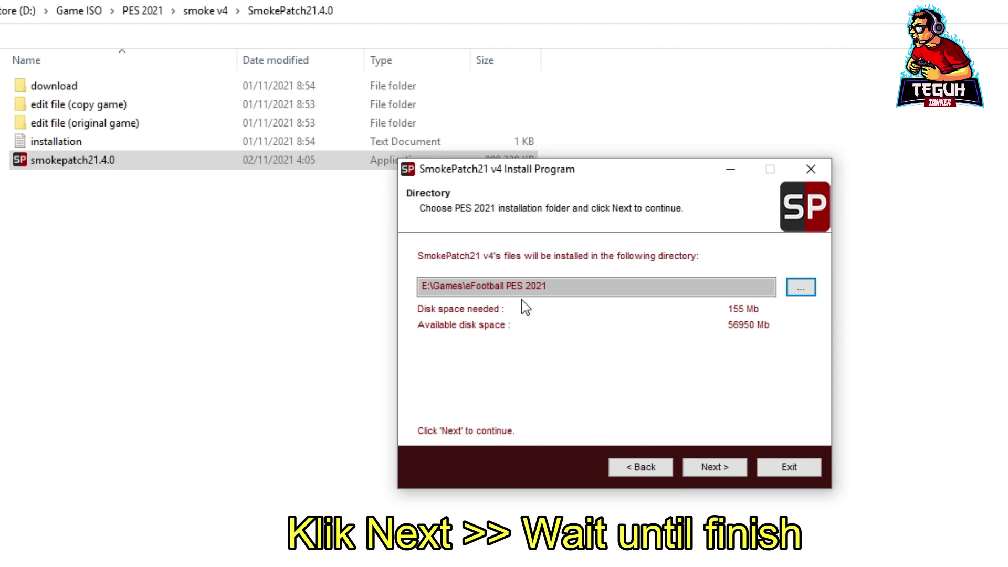
left_click(708, 466)
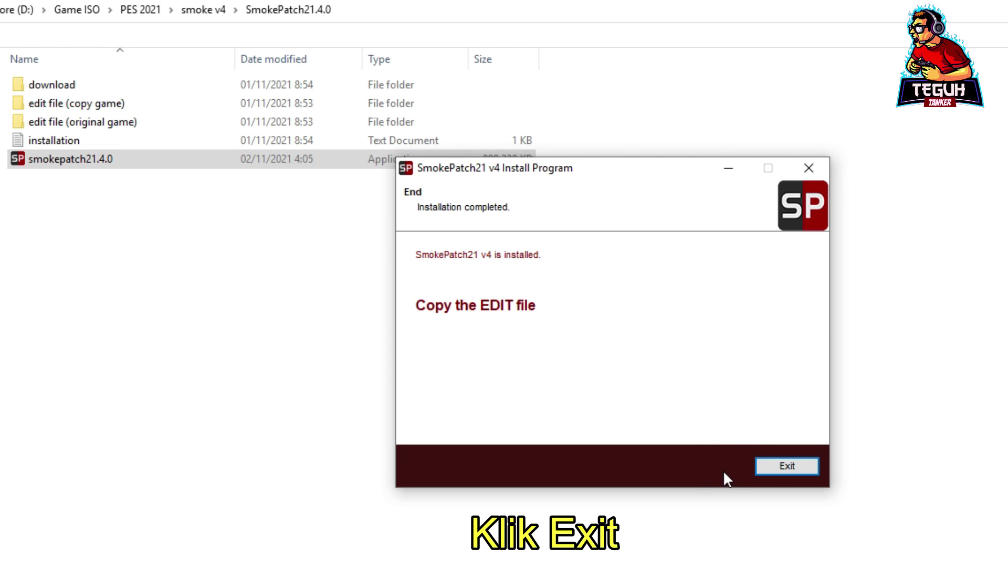
left_click(808, 469)
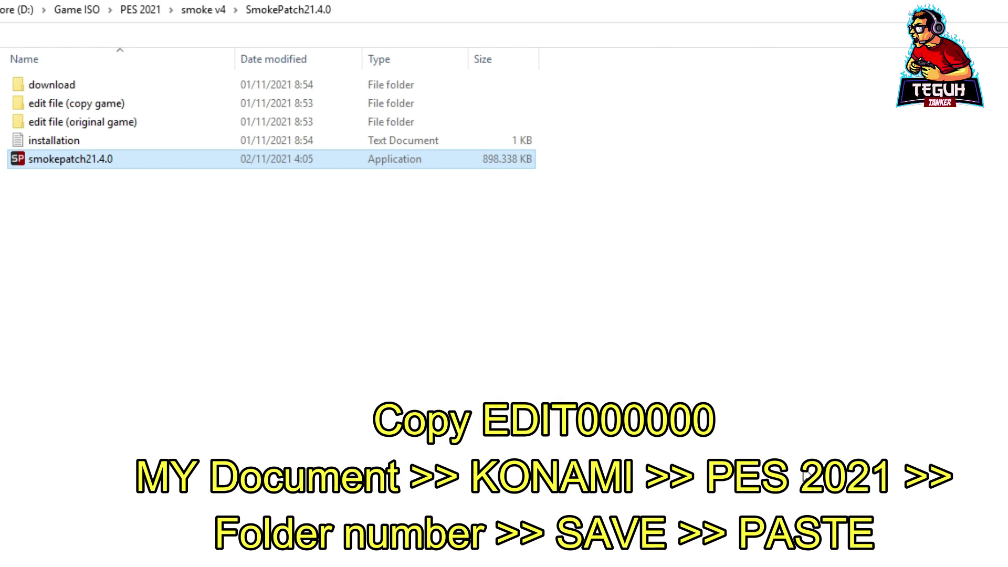
Copy the EDIT00000000 file from SmokePatch21.4.0's edit file (copy game) folder.
left_click(135, 125)
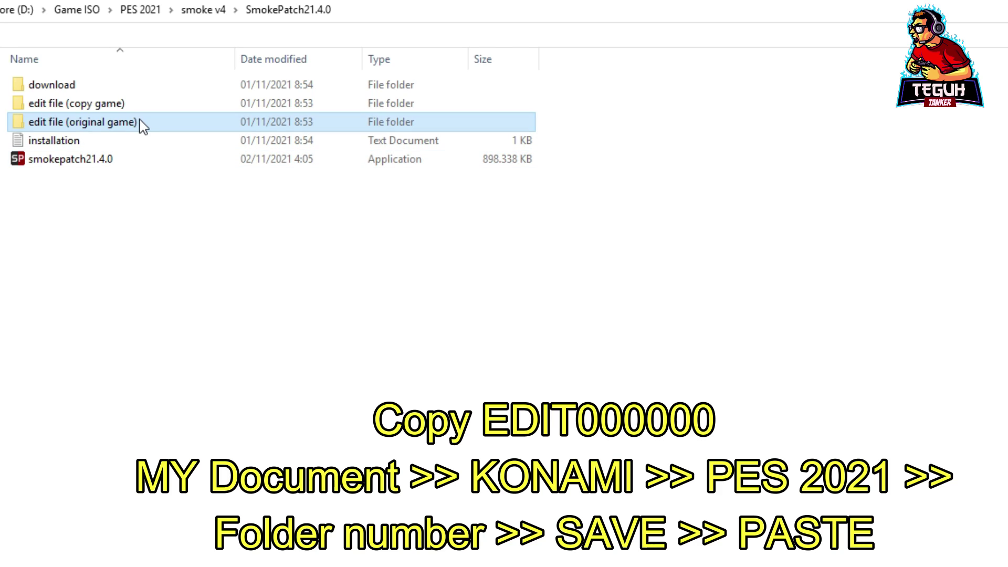
double_click(148, 109)
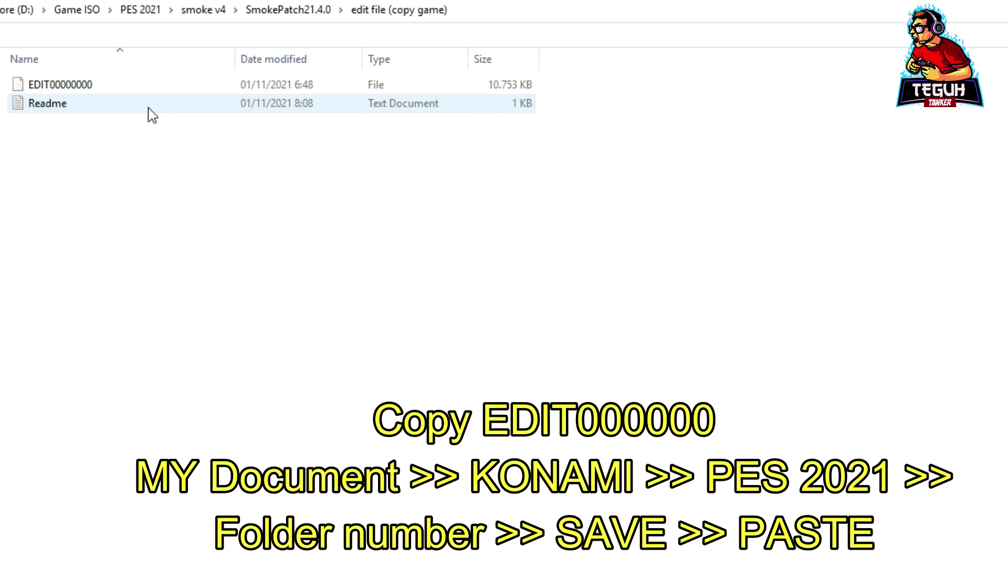
left_click(163, 79)
right_click(163, 79)
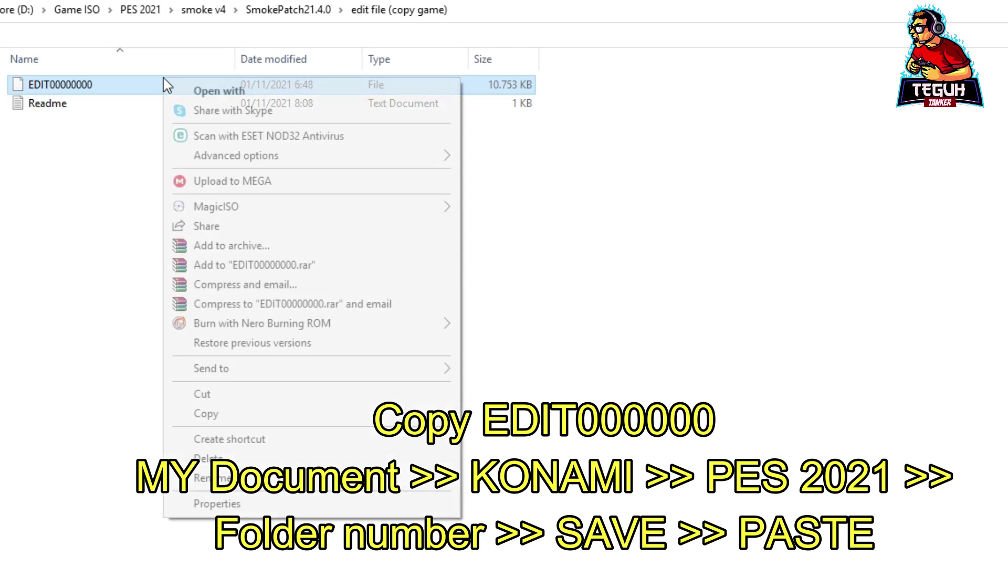
left_click(206, 413)
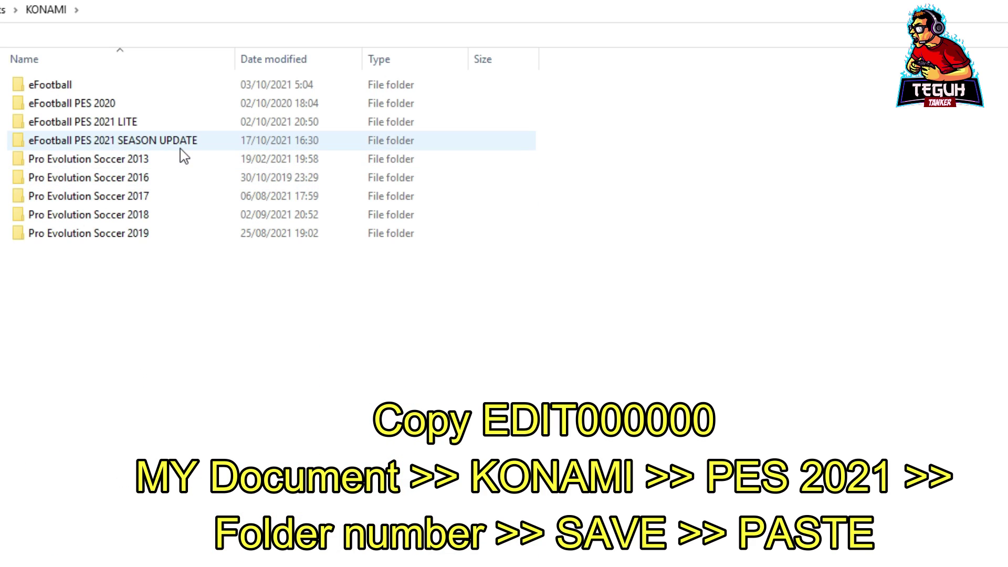
Paste EDIT00000000 into the save folder of eFootball PES 2021 SEASON UPDATE's numbered folder, replacing the existing file.
double_click(179, 148)
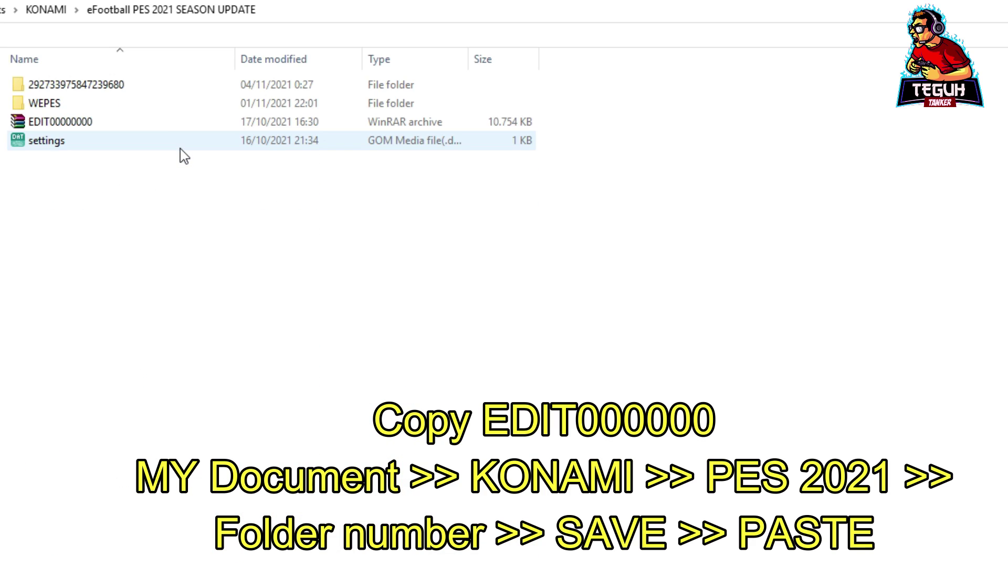
double_click(160, 88)
double_click(161, 89)
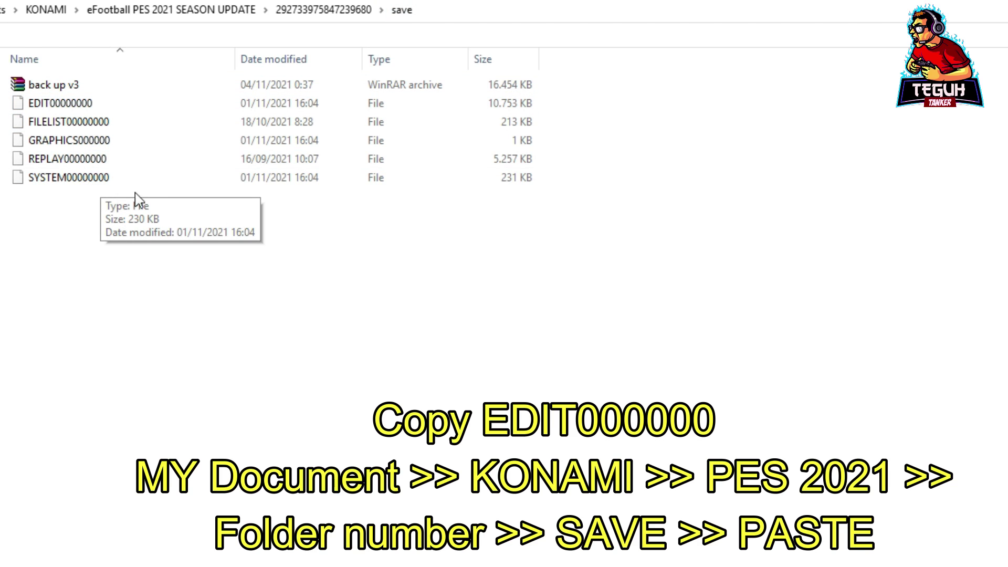
right_click(570, 92)
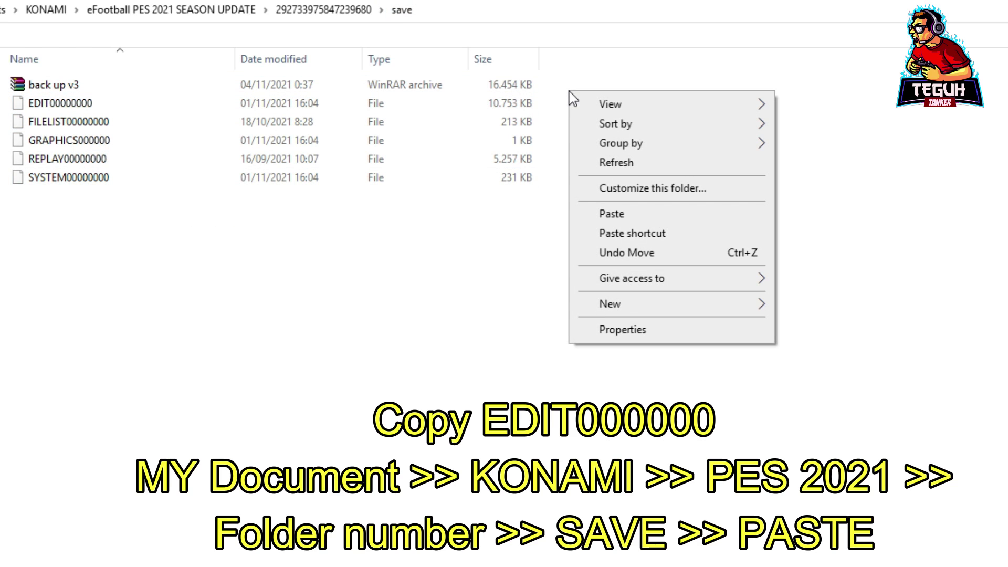
left_click(645, 221)
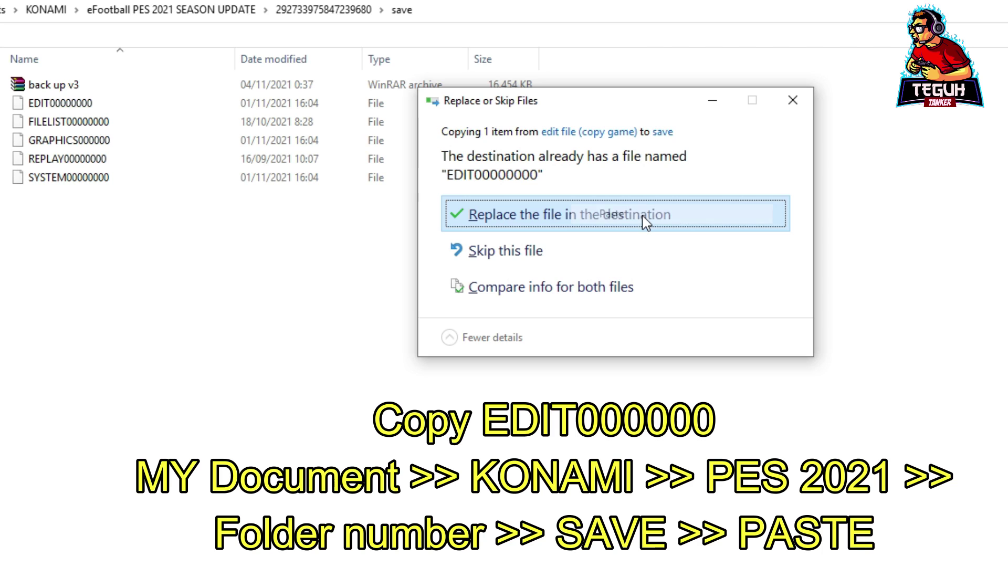
left_click(501, 228)
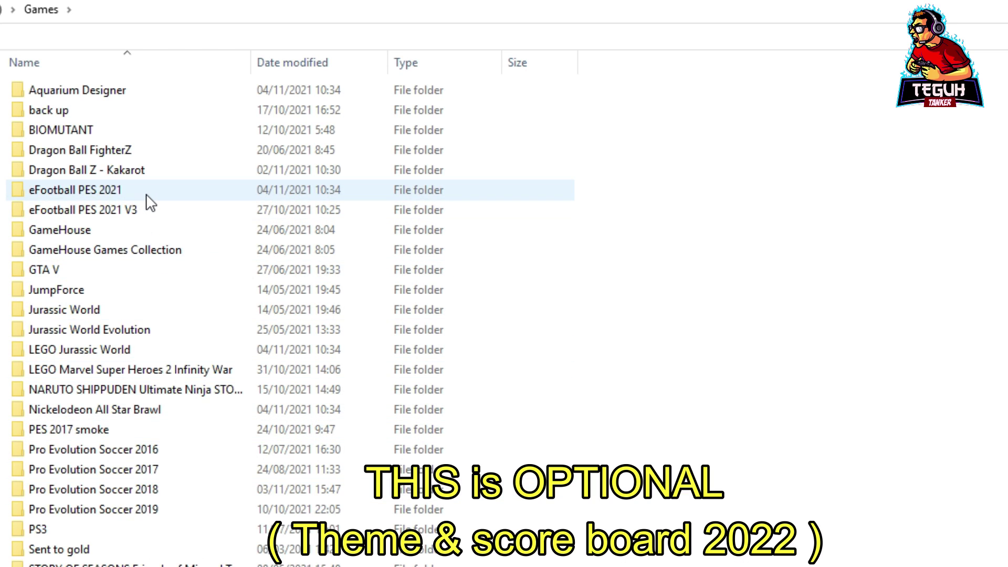
Copy eFootball22.cpk and Menu eFootball UCL.cpk from the download folder of eFootball PES 2021 V3.
mouse_move(147, 197)
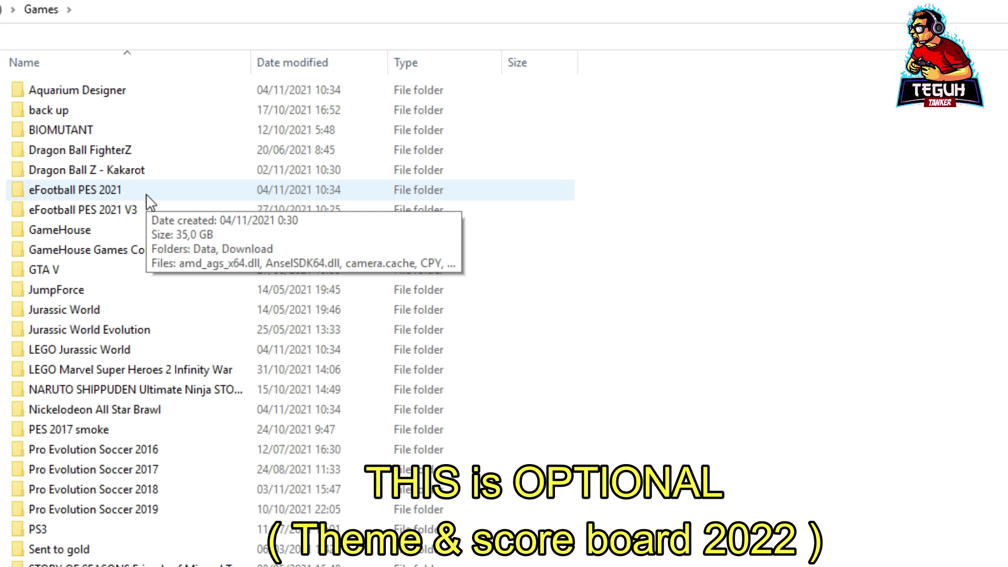
double_click(144, 208)
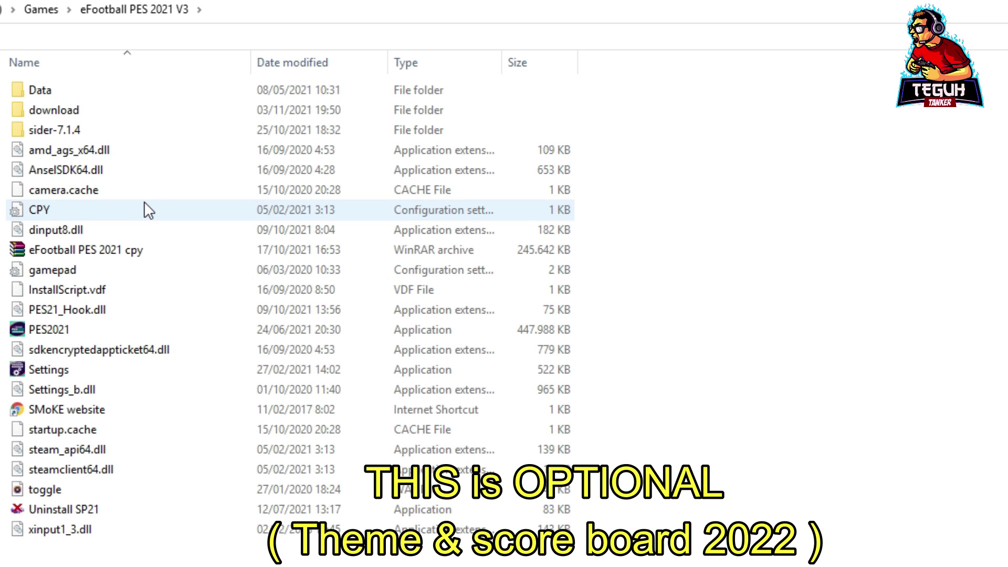
double_click(175, 116)
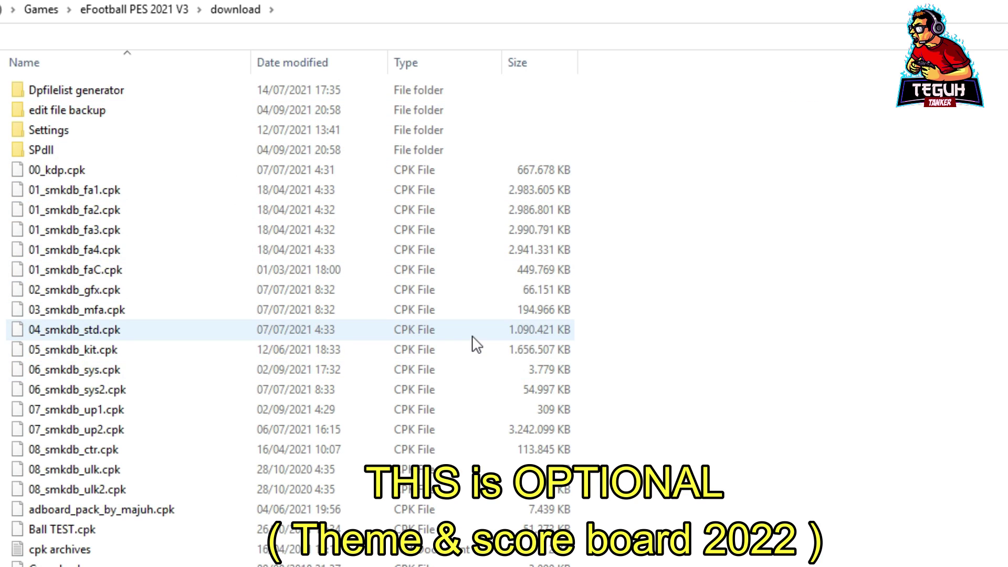
scroll(476, 345, "down", 10)
left_click(141, 225)
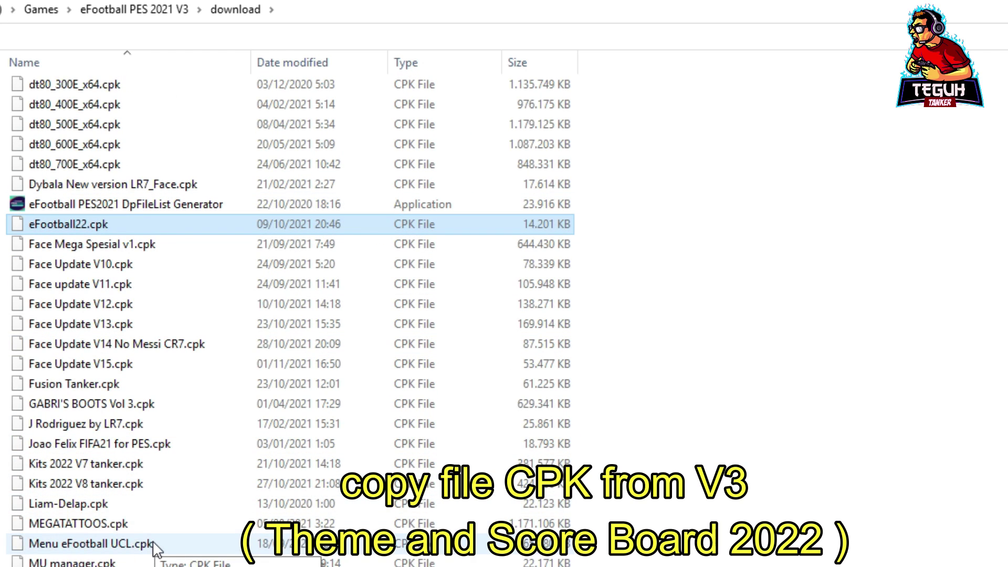
left_click(162, 551, "ctrl")
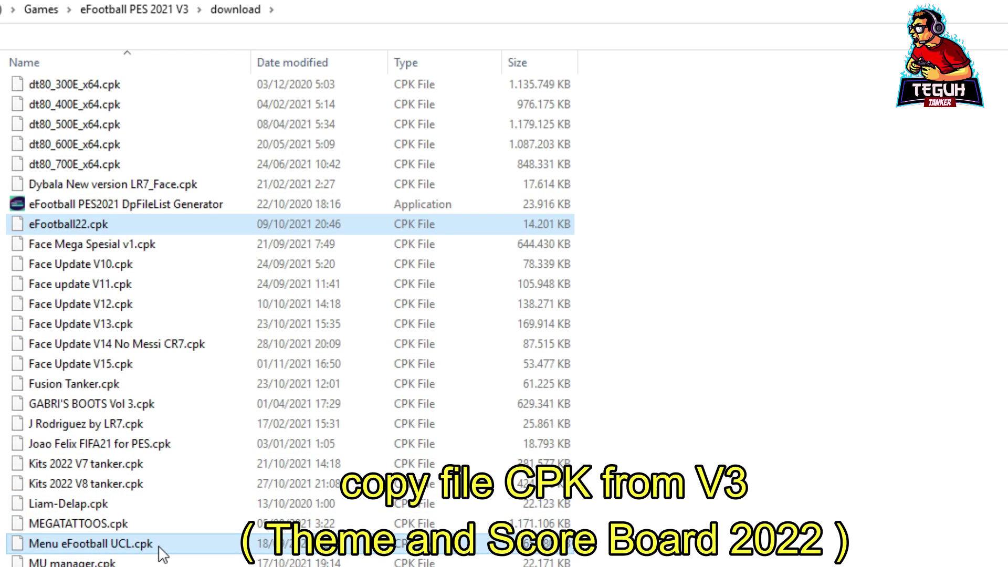
right_click(160, 546)
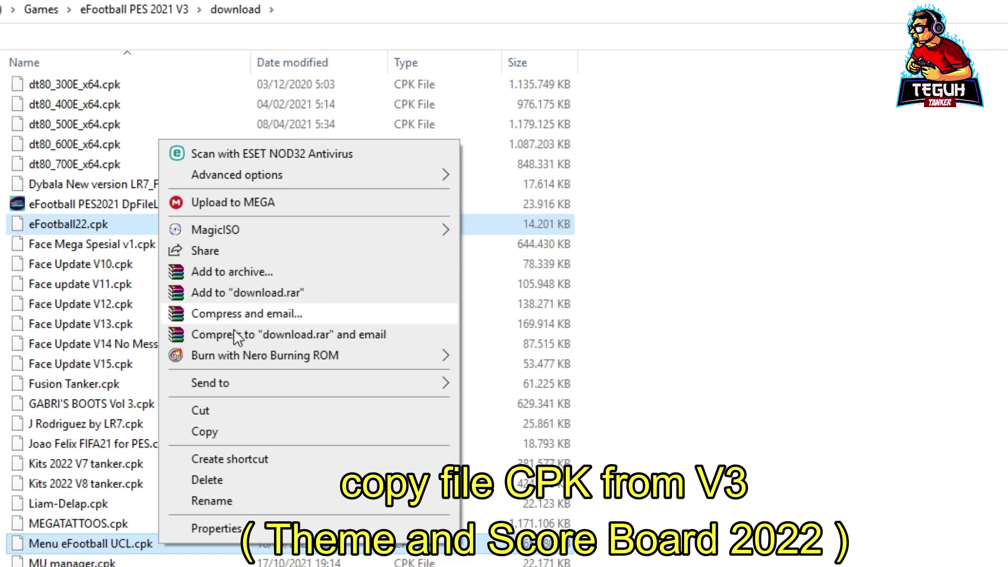
left_click(226, 431)
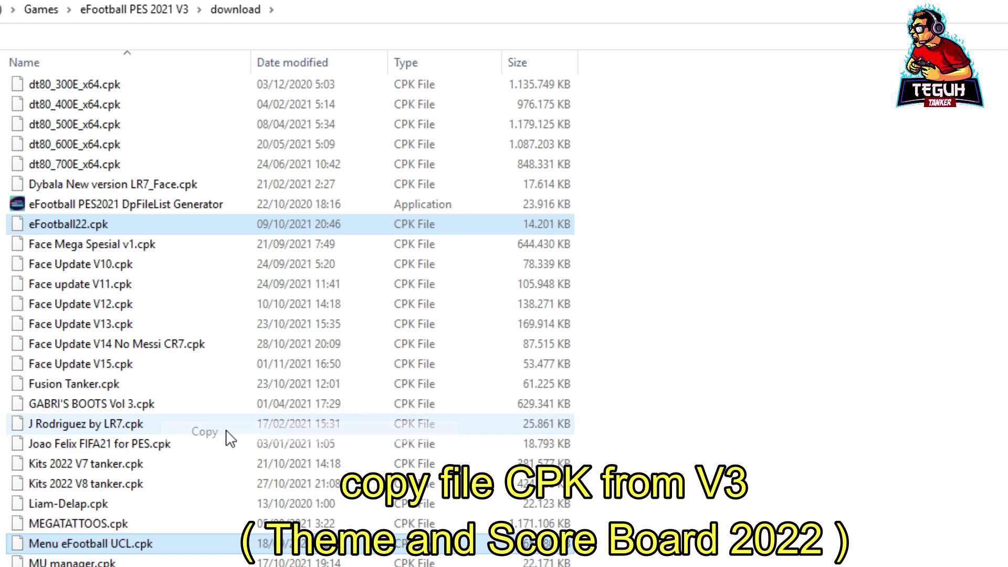
Paste the two copied CPK files into the Download folder of eFootball PES 2021.
left_click(119, 21)
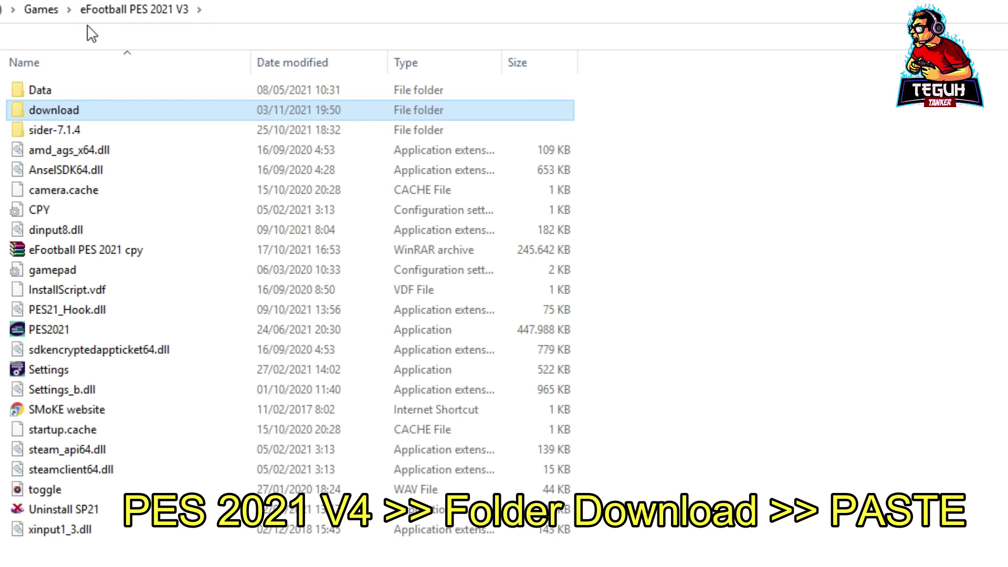
left_click(47, 13)
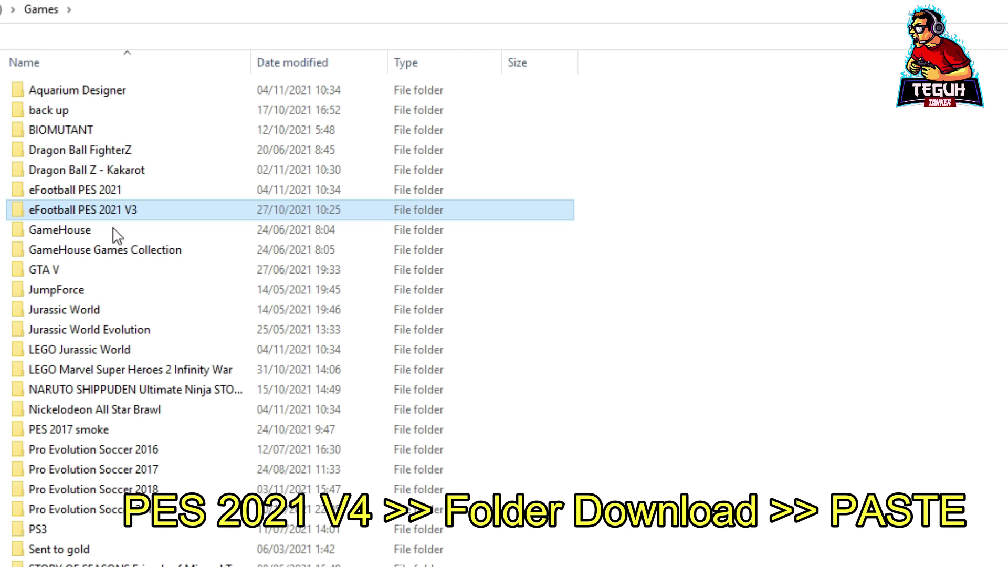
double_click(134, 196)
double_click(138, 113)
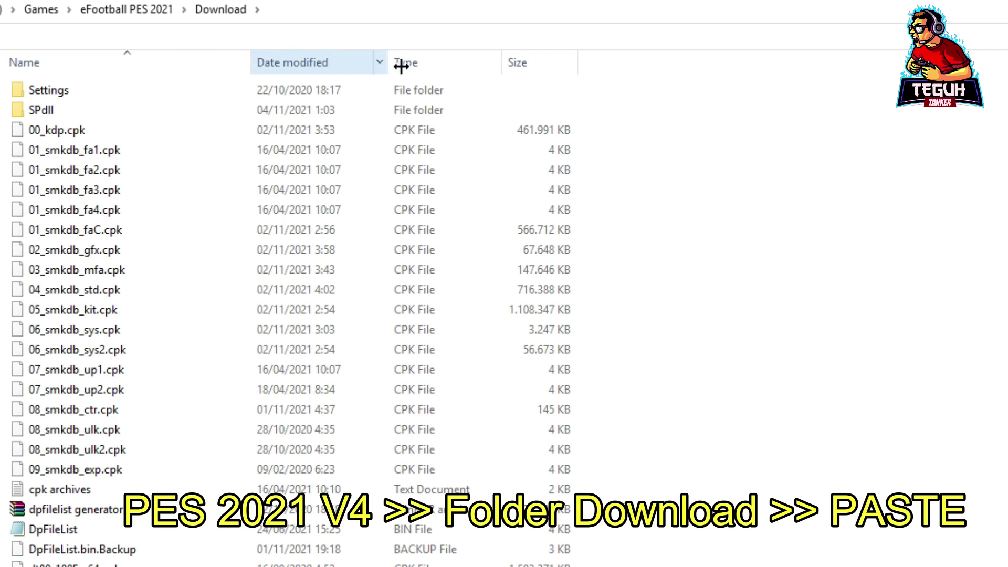
right_click(721, 173)
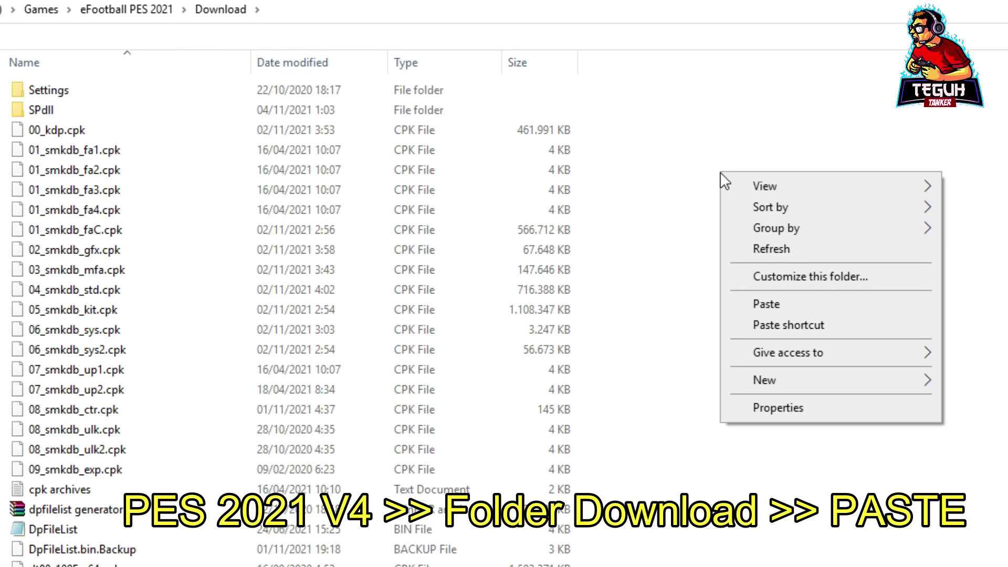
left_click(780, 313)
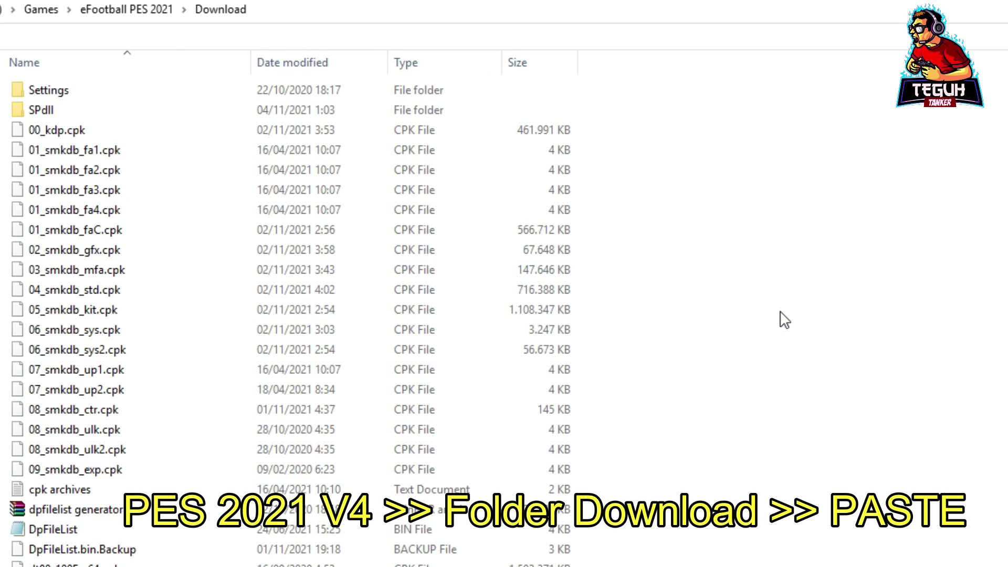
scroll(782, 319, "down", 8)
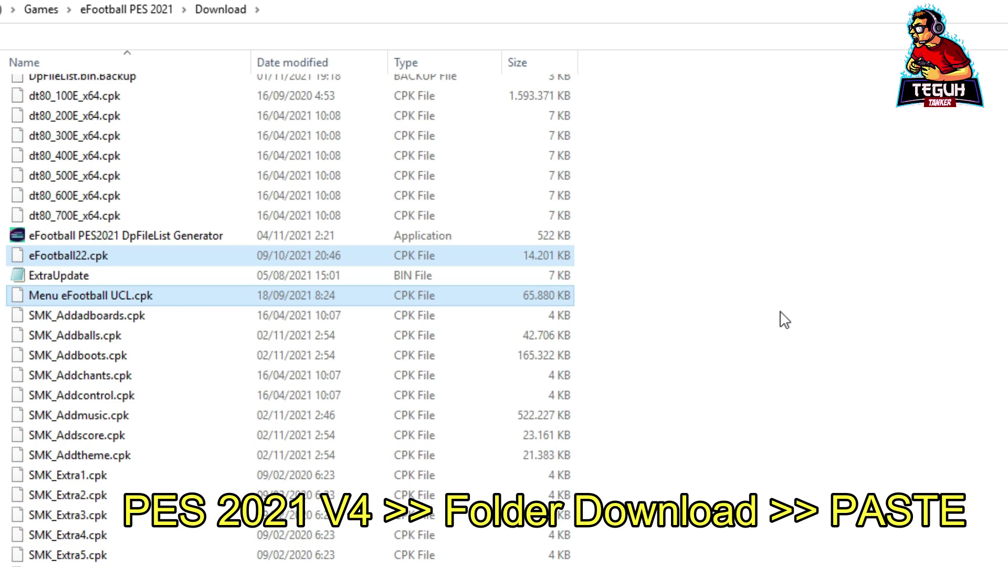
Delete the files SMK_Extra1.cpk through SMK_Extra16.cpk from the Download folder.
left_click(522, 226)
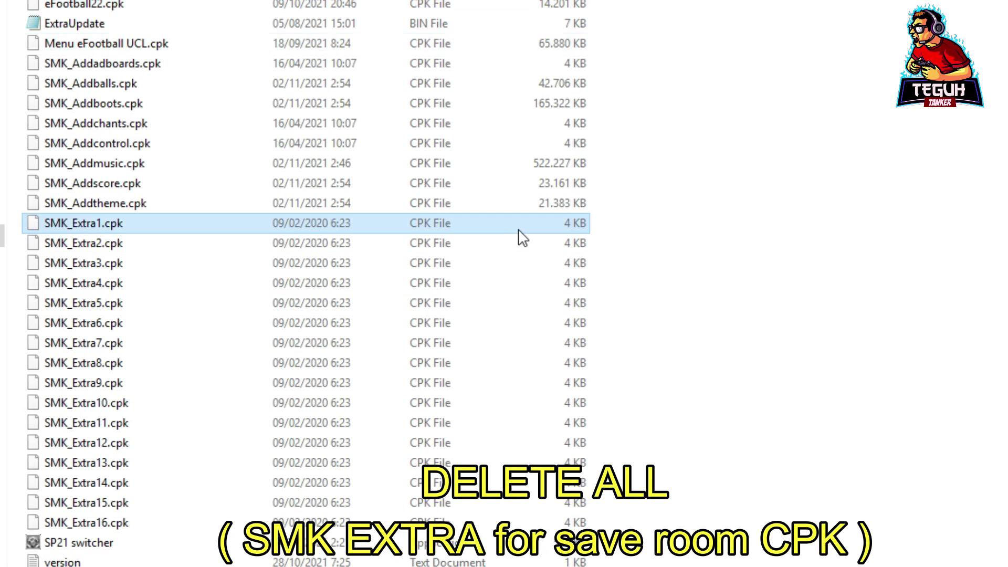
left_click(165, 528, "shift")
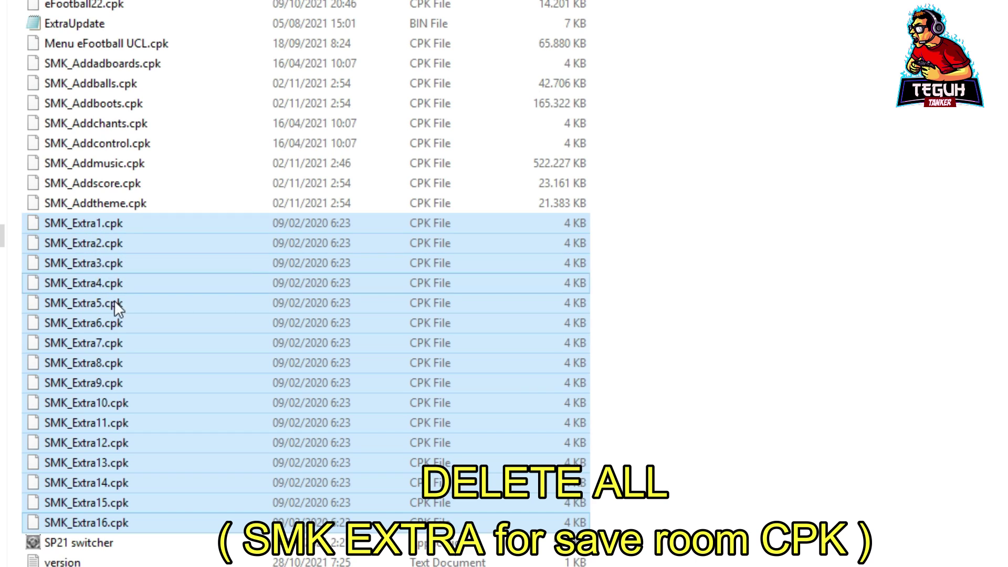
right_click(338, 218)
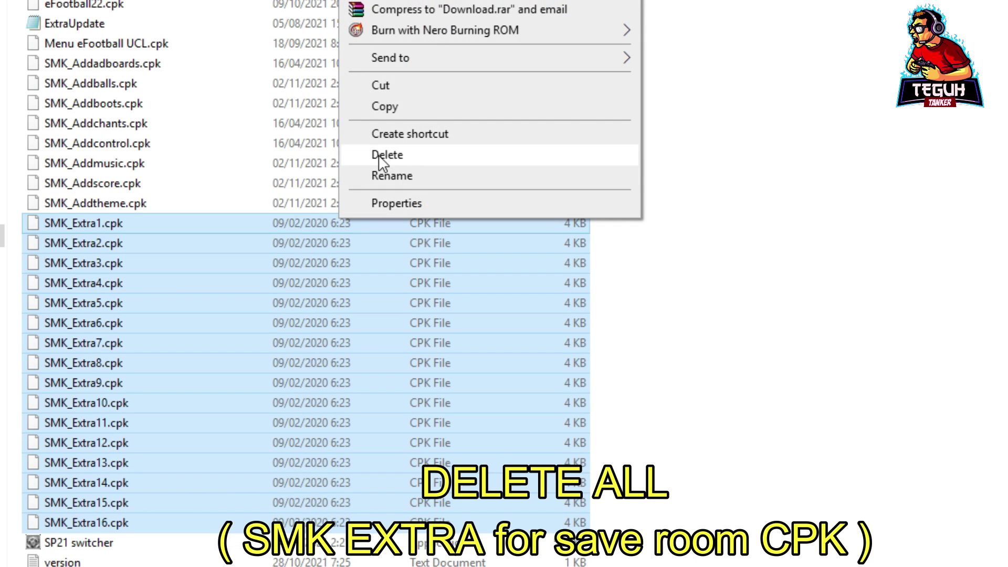
left_click(433, 164)
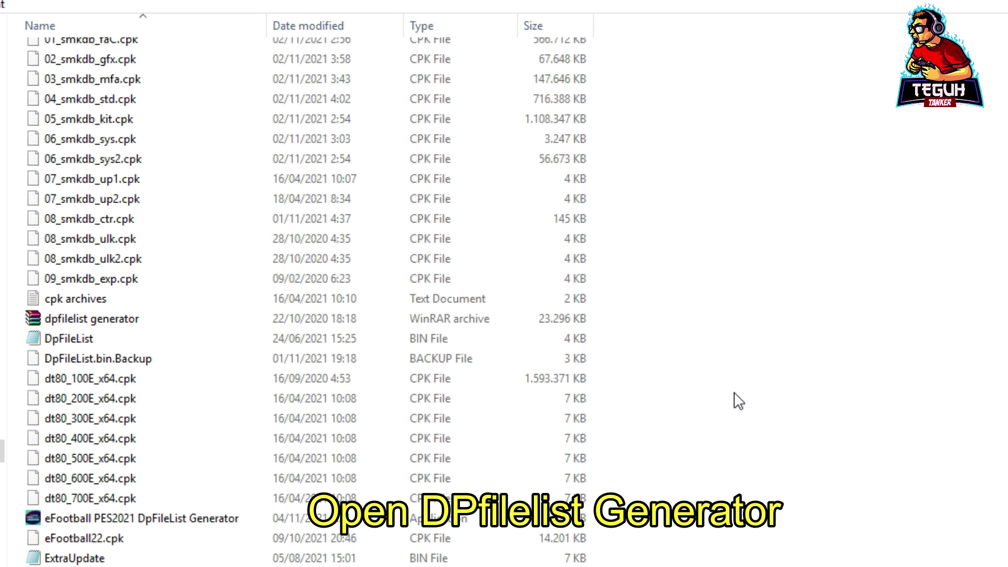
Open eFootball PES2021 DpFileList Generator and load DpFileList.bin from E:\Games\eFootball PES 2021\Download.
double_click(213, 523)
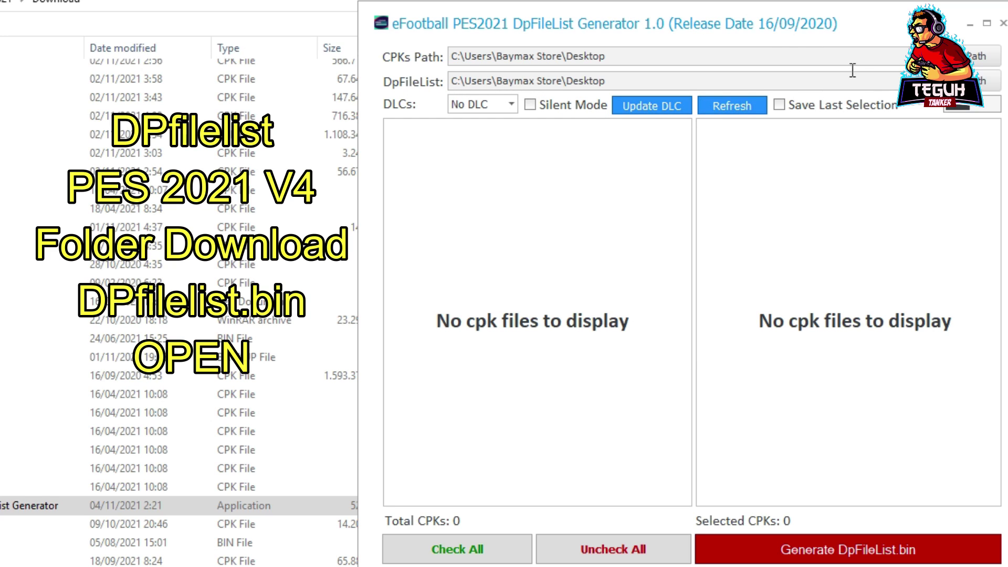
scroll(116, 157, "up", 3)
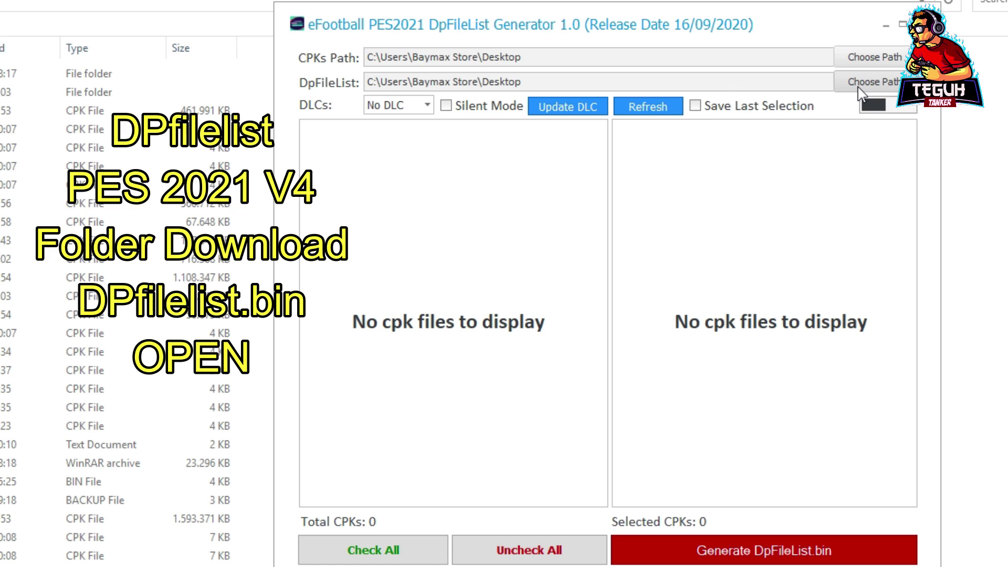
left_click(857, 87)
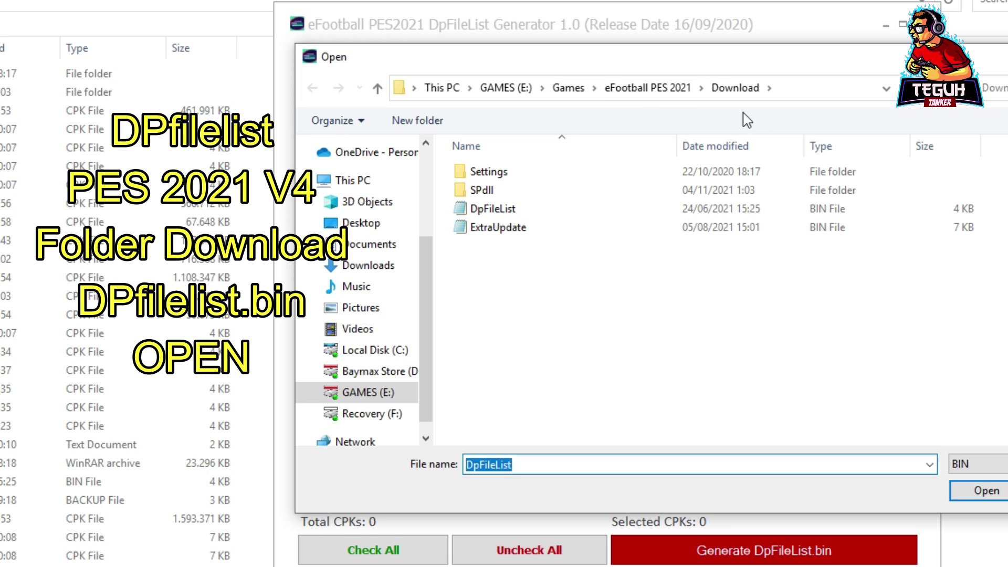
left_click(546, 215)
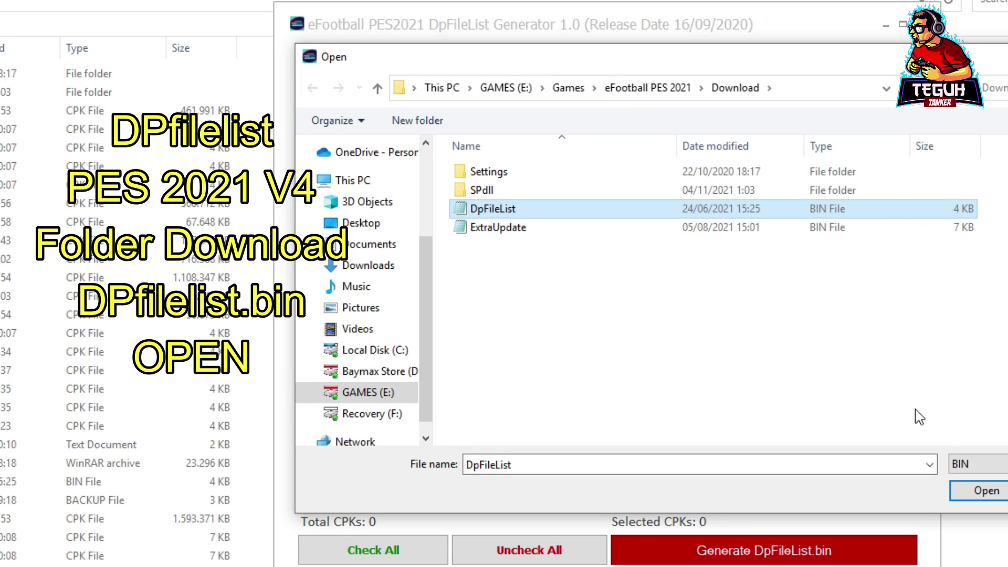
left_click(995, 498)
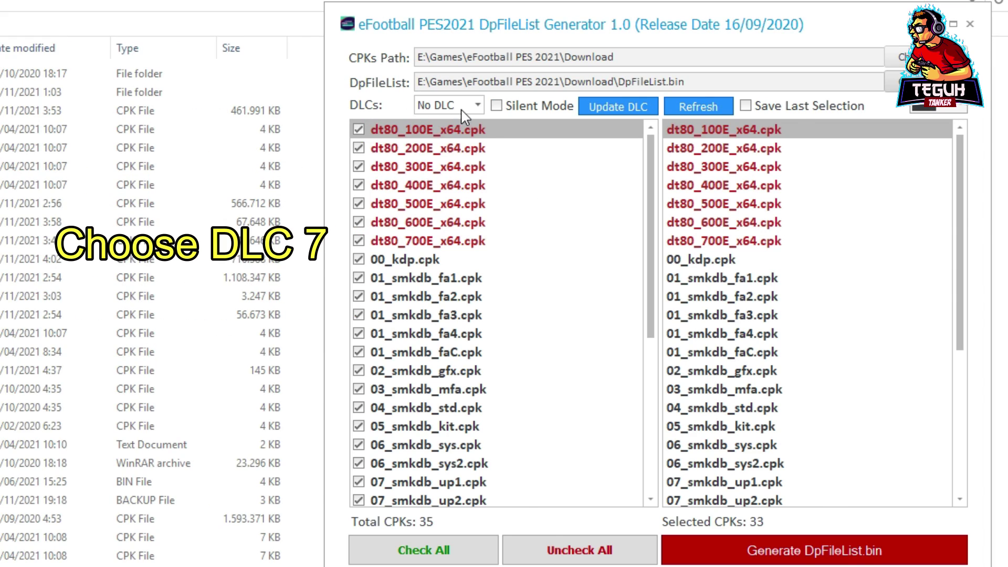
Choose DLC 7.00 and add Menu eFootball UCL.cpk and eFootball22.cpk to the selected CPKs.
left_click(462, 111)
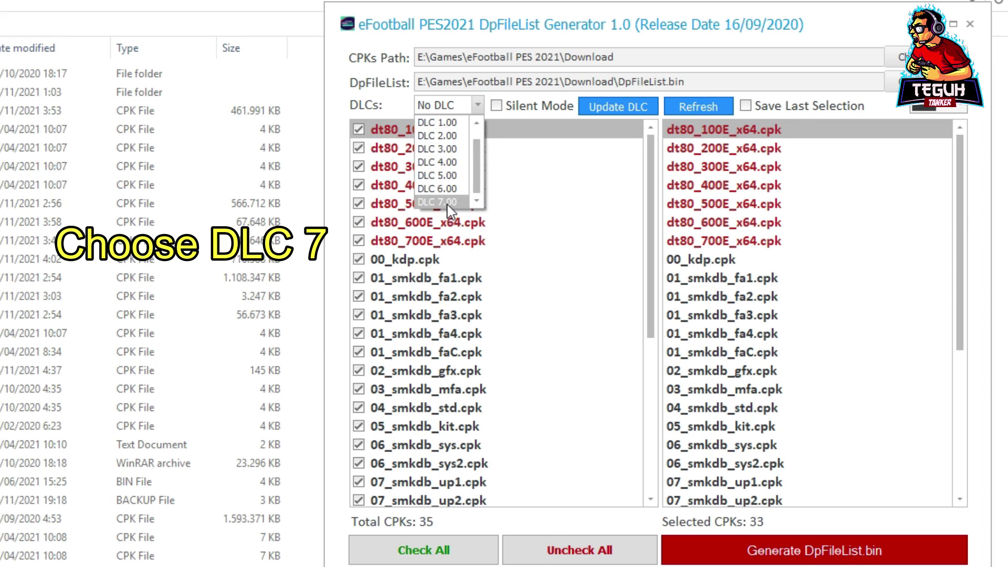
left_click(441, 202)
scroll(726, 241, "down", 2)
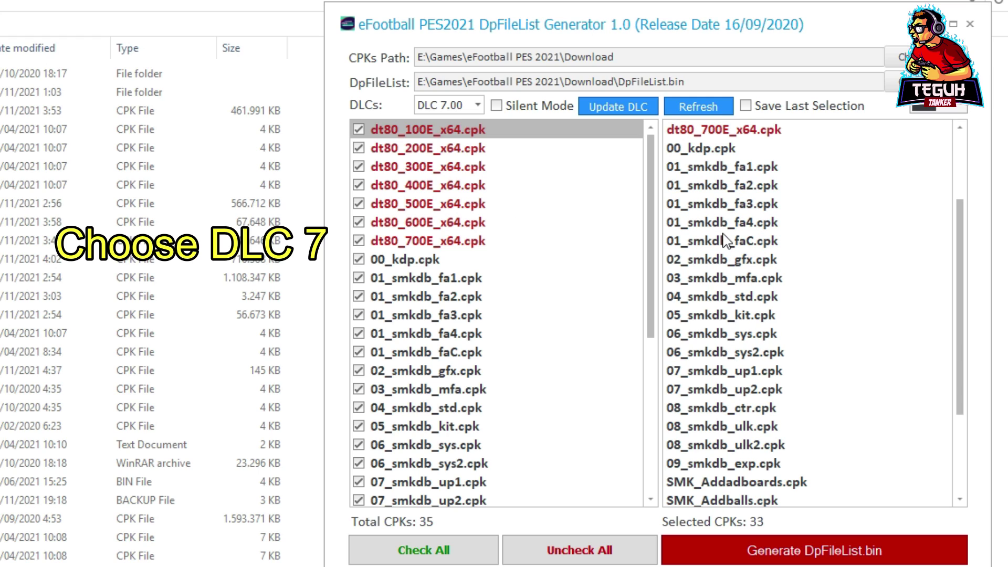
scroll(727, 241, "down", 3)
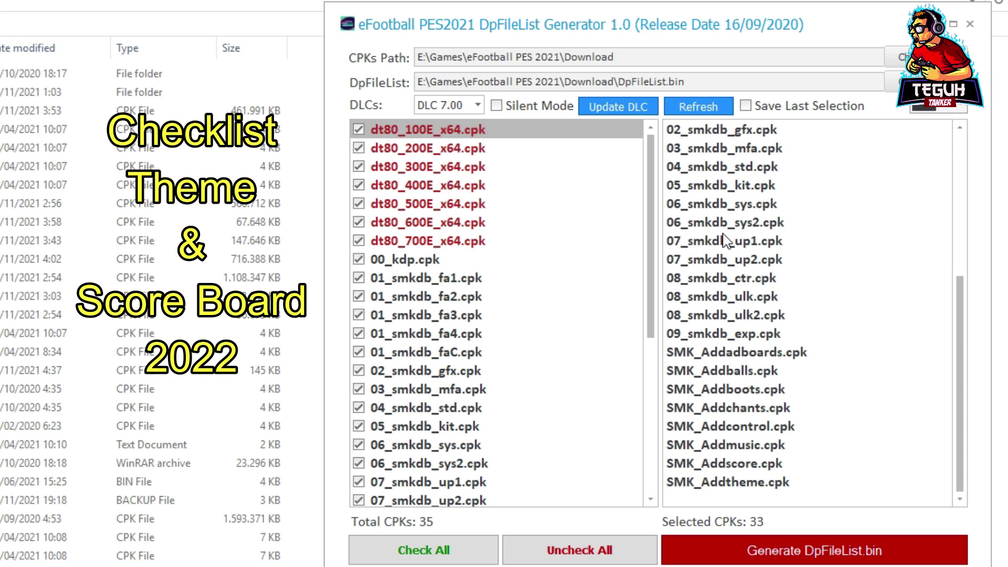
scroll(726, 241, "up", 5)
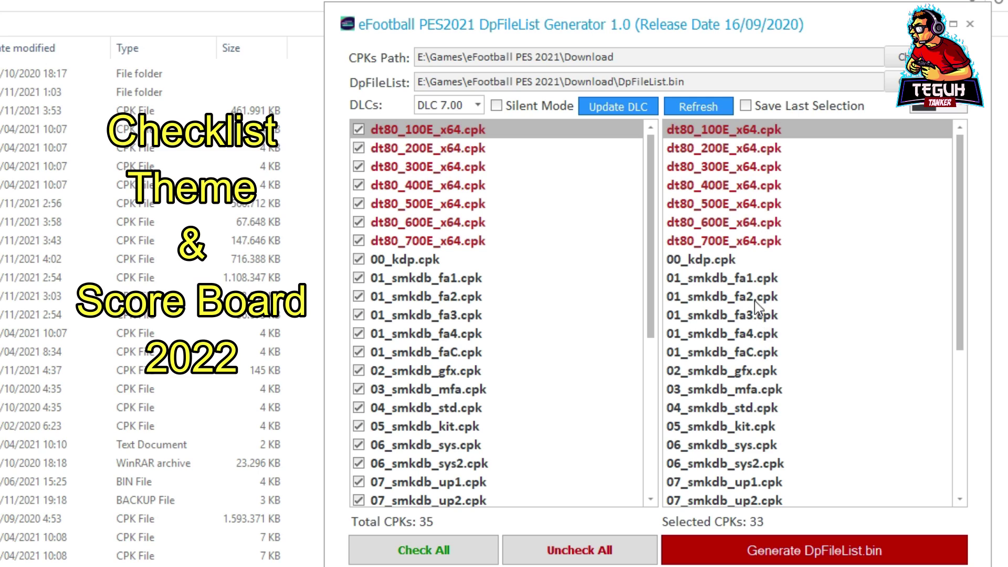
scroll(752, 471, "down", 5)
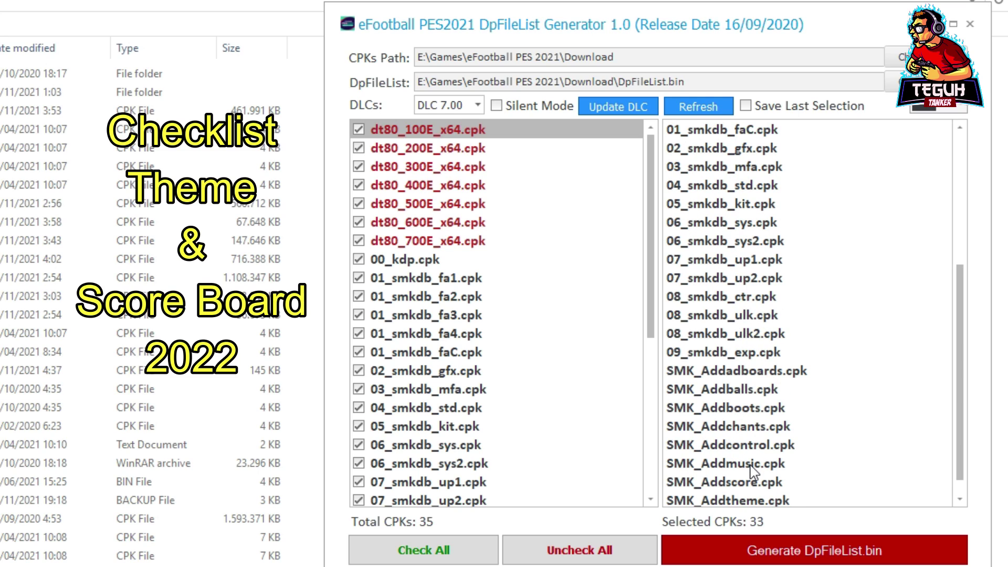
scroll(577, 385, "down", 5)
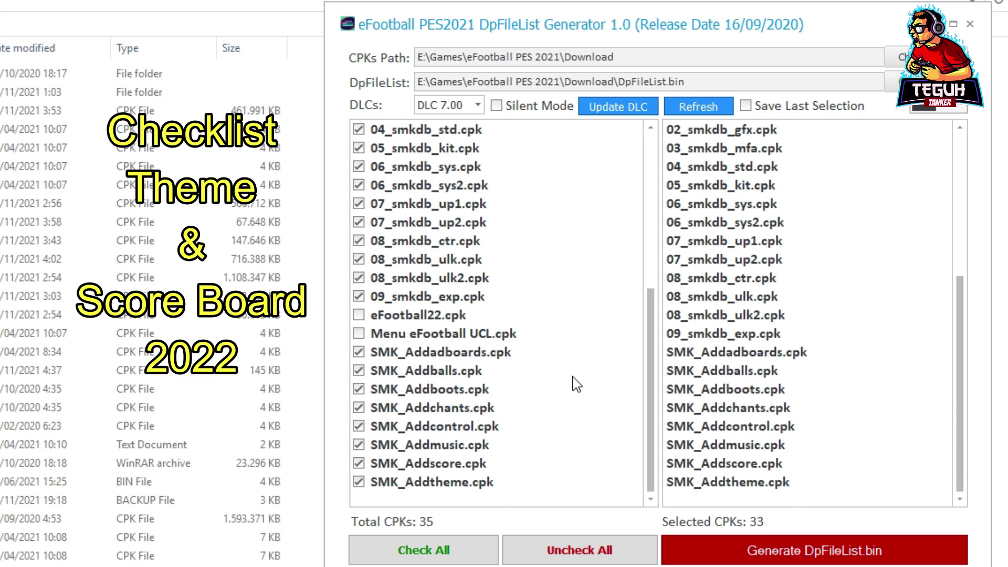
left_click(450, 334)
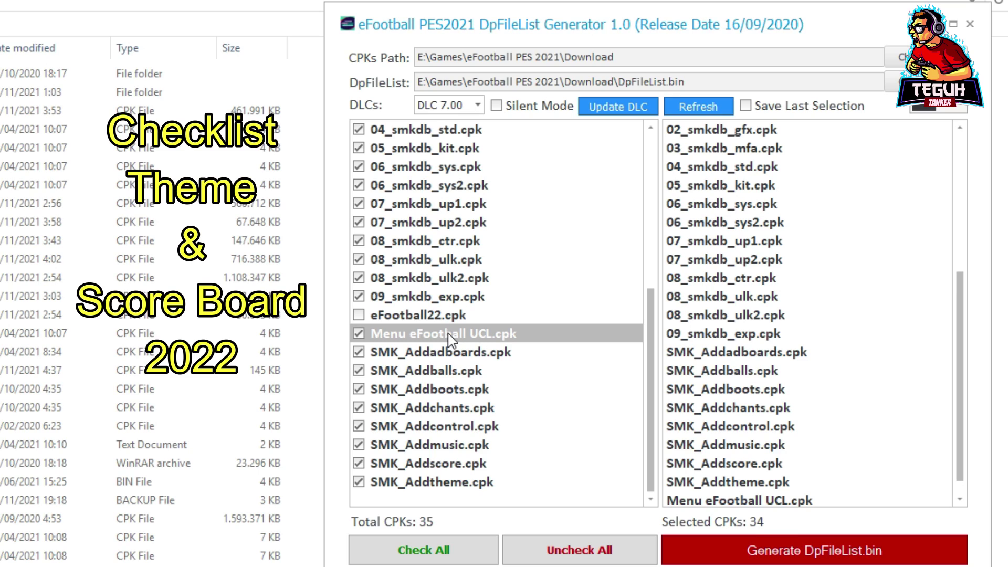
left_click(441, 315)
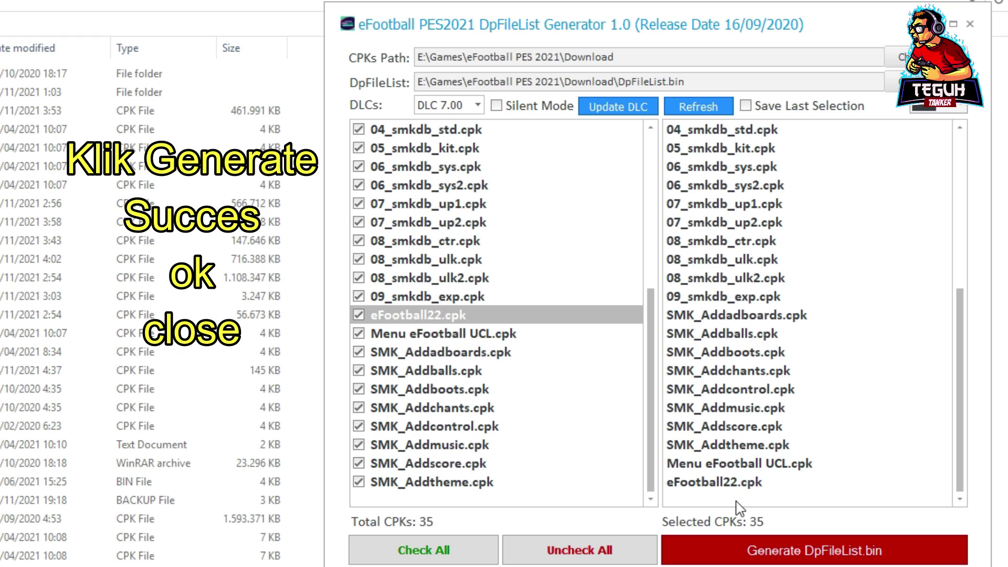
Generate DpFileList.bin with the selected CPKs and close the generator.
left_click(735, 548)
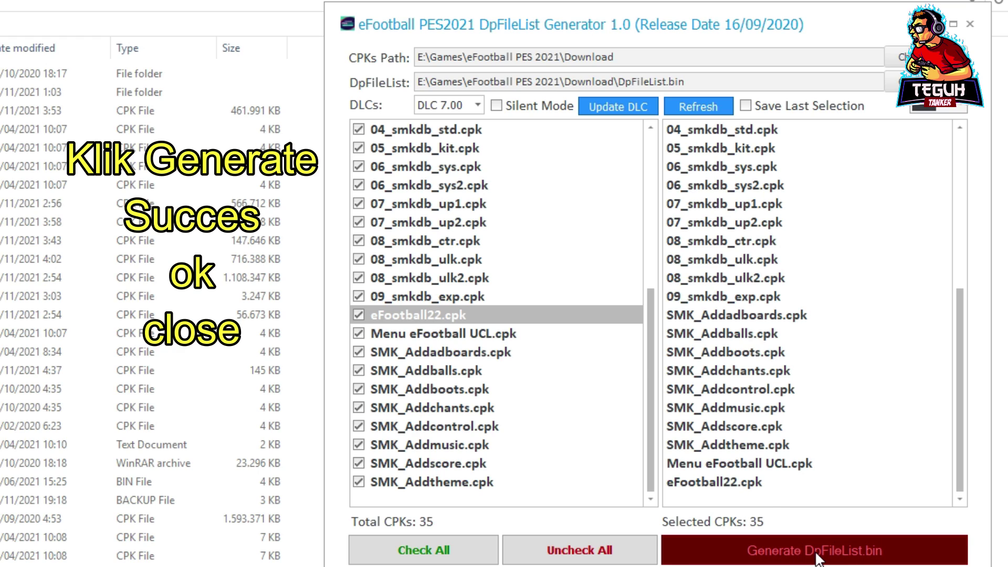
left_click(656, 339)
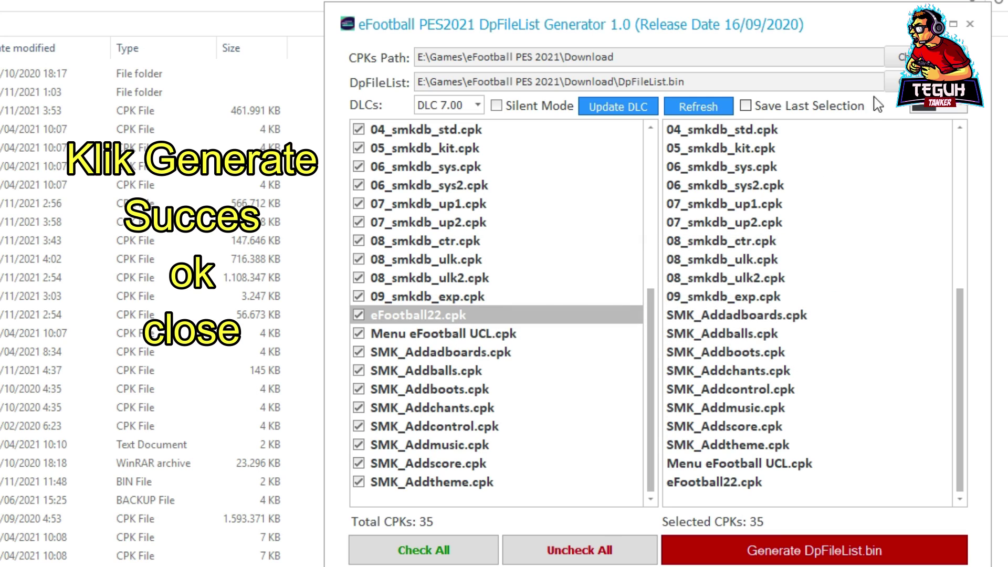
left_click(970, 25)
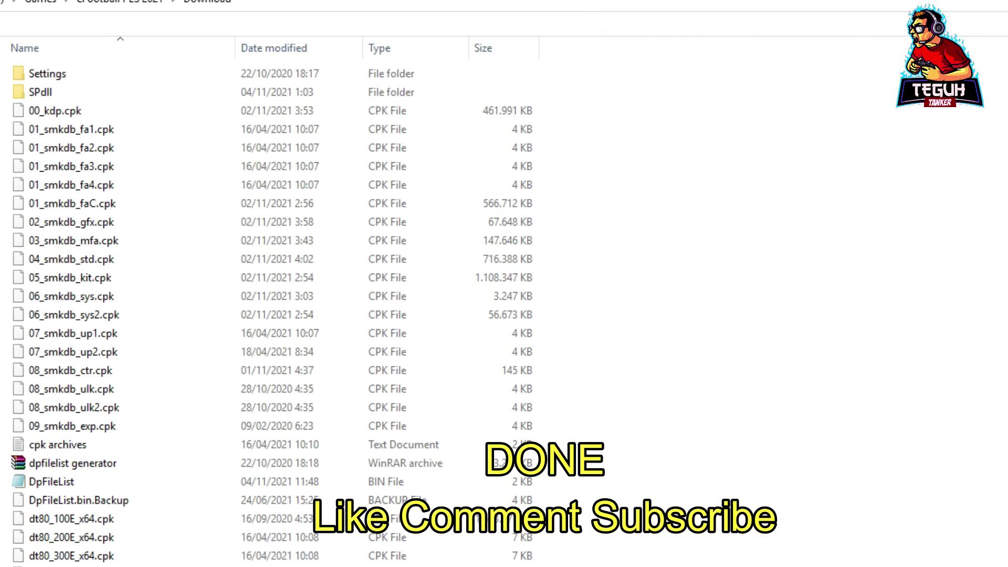
Launch the PES2021 application from the eFootball PES 2021 folder.
left_click(140, 3)
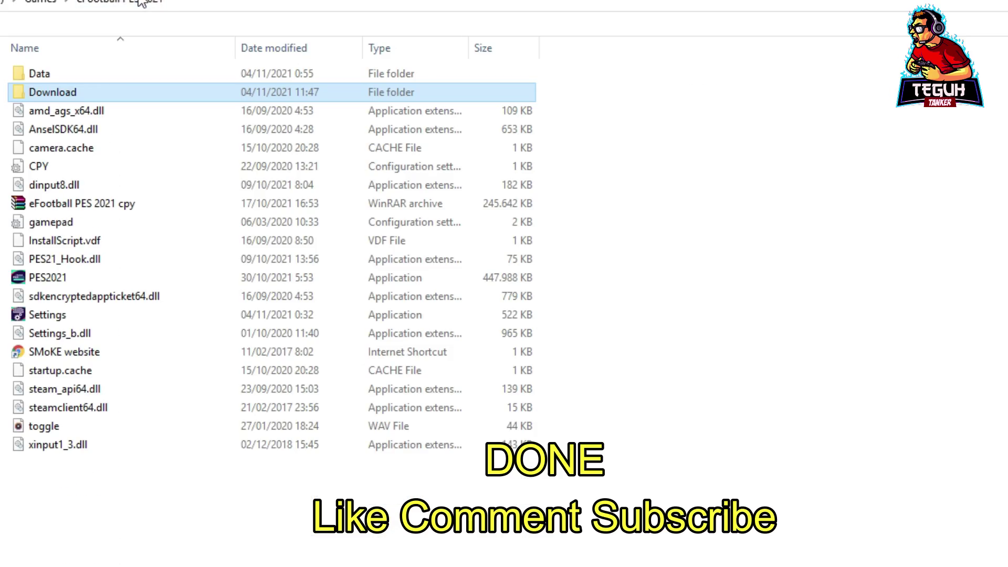
left_click(88, 280)
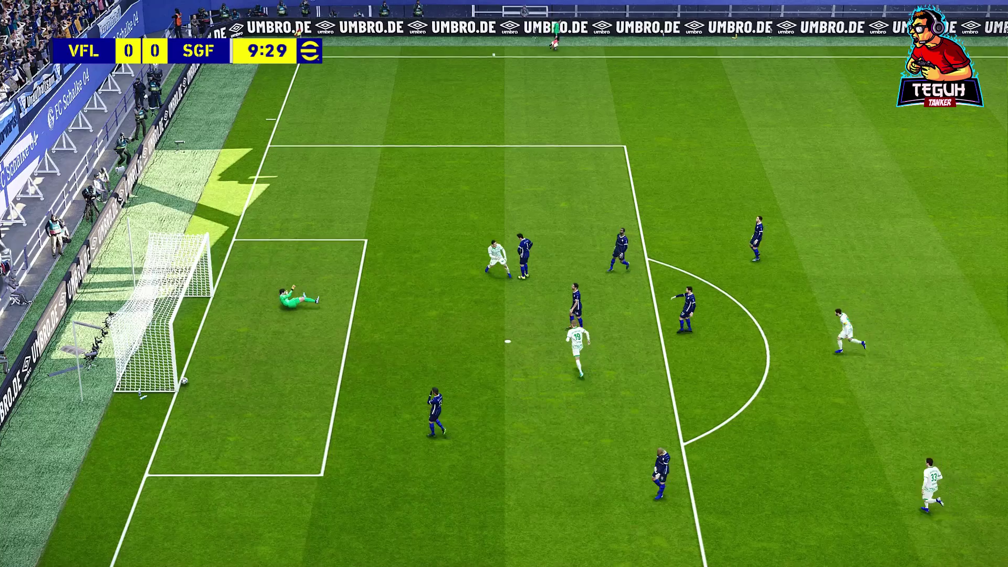